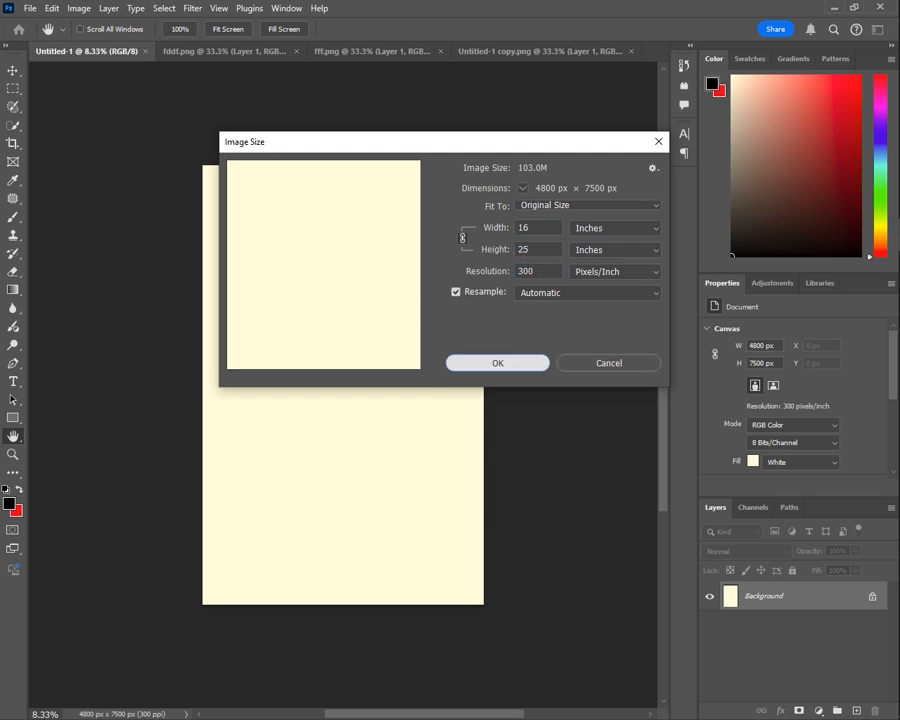
Copy the sky image from fddf.png into Untitled-1 and scale it to about 5066 × 7599 px, covering the whole canvas.
key("Return")
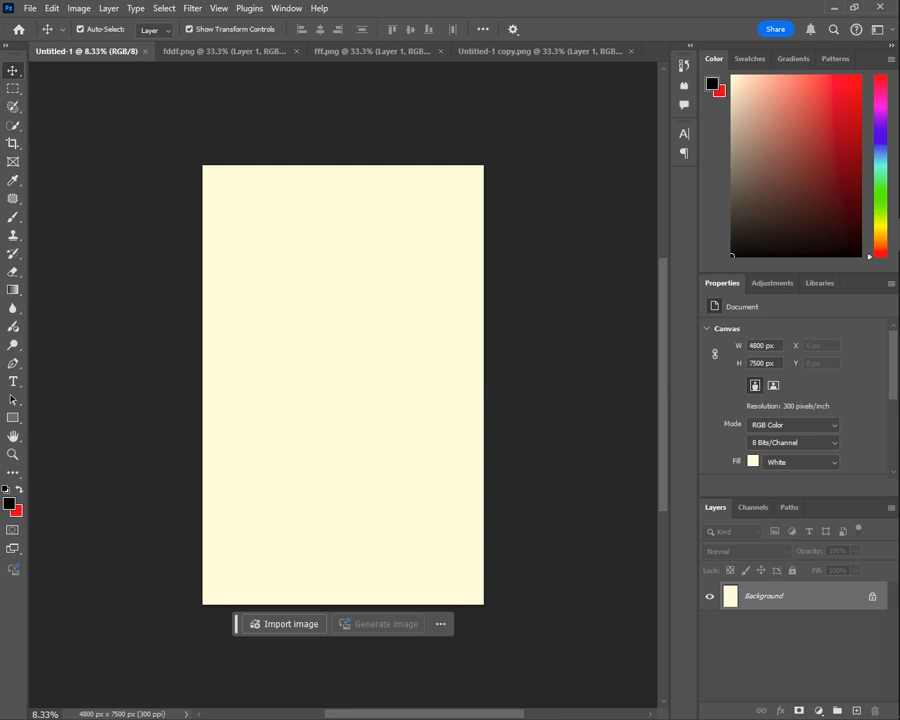
key("ctrl+Tab")
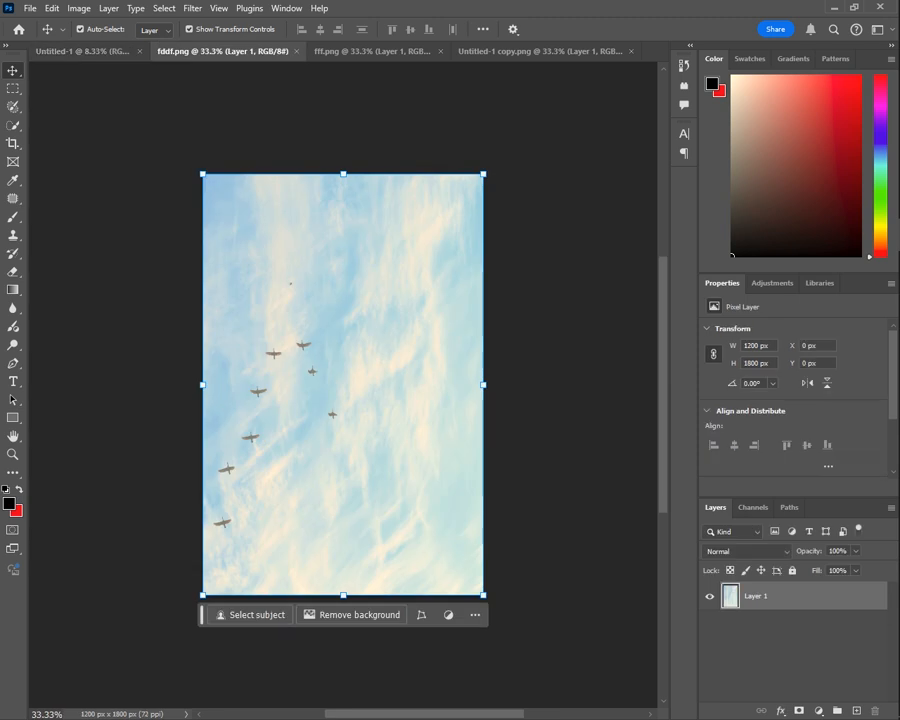
left_click_drag(338, 258, 347, 320)
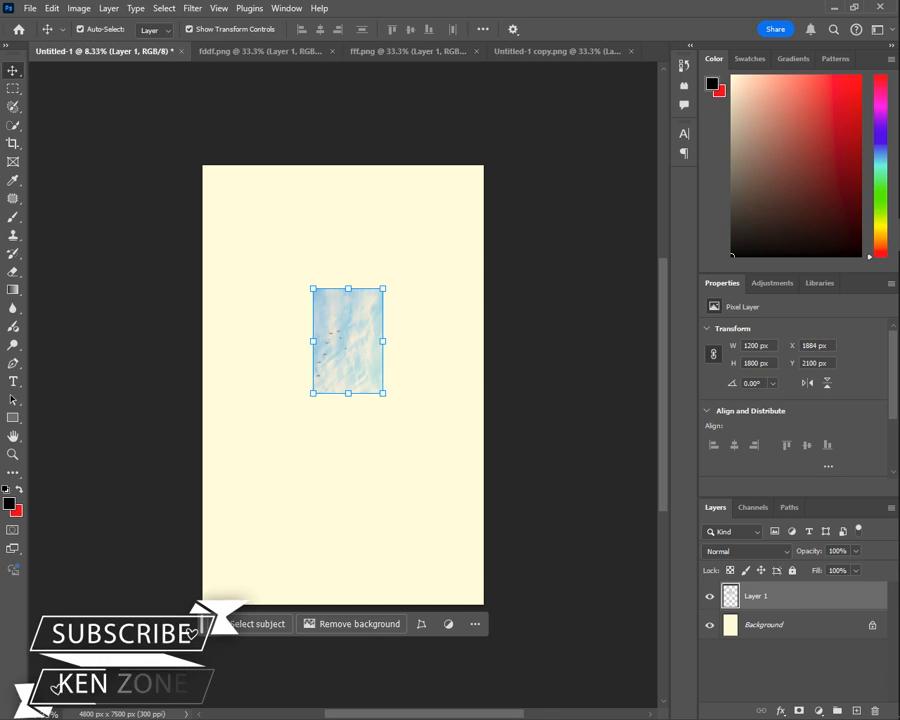
key("ctrl+t")
left_click_drag(383, 289, 493, 121)
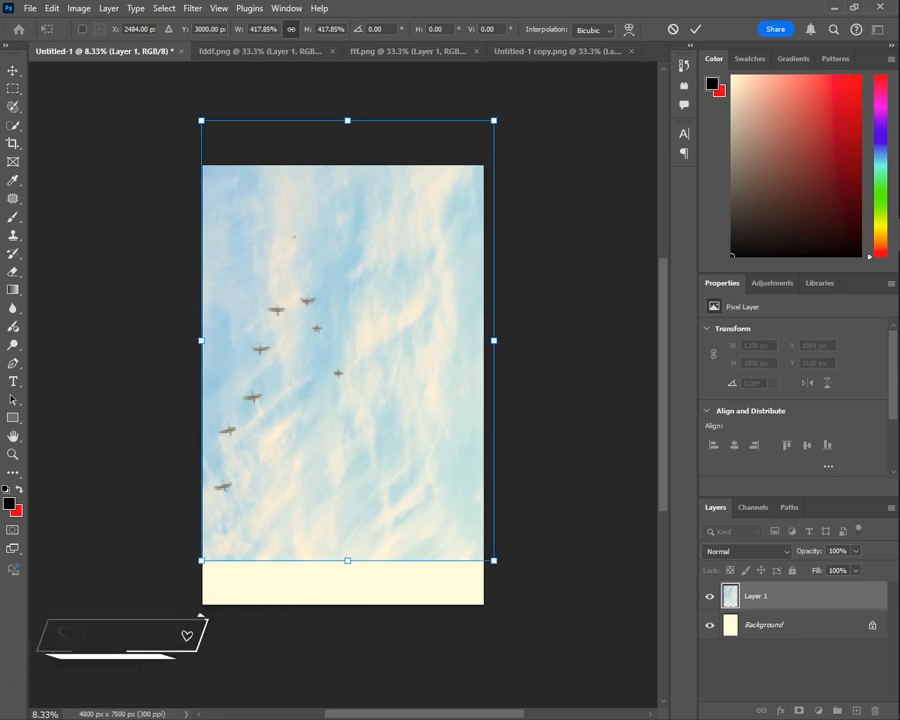
left_click_drag(357, 238, 346, 290)
left_click_drag(483, 604, 486, 608)
key("Return")
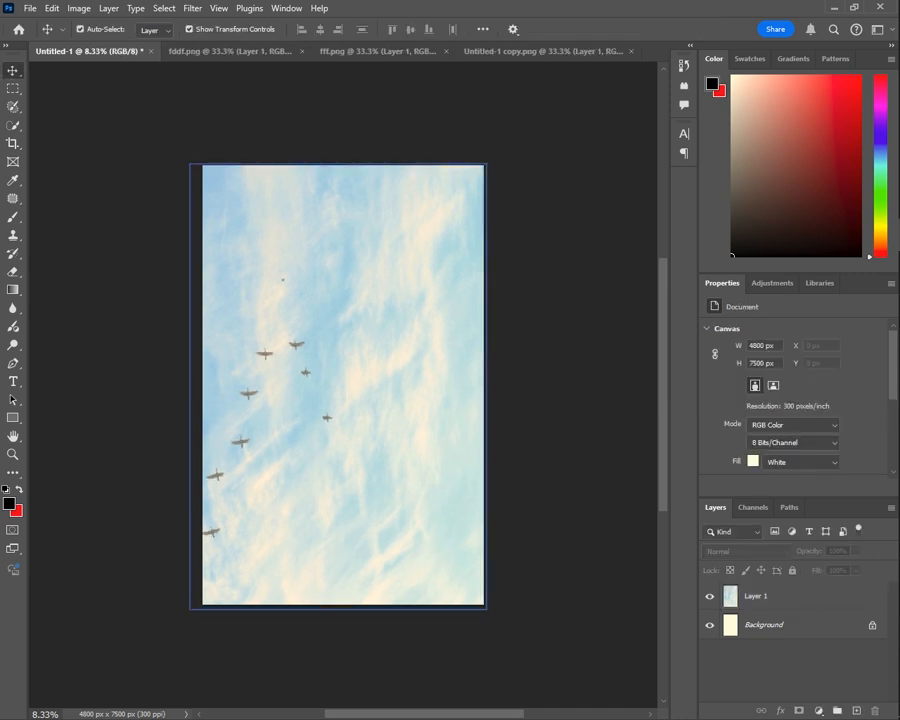
Fully lock the sky layer and deselect it.
left_click(342, 385)
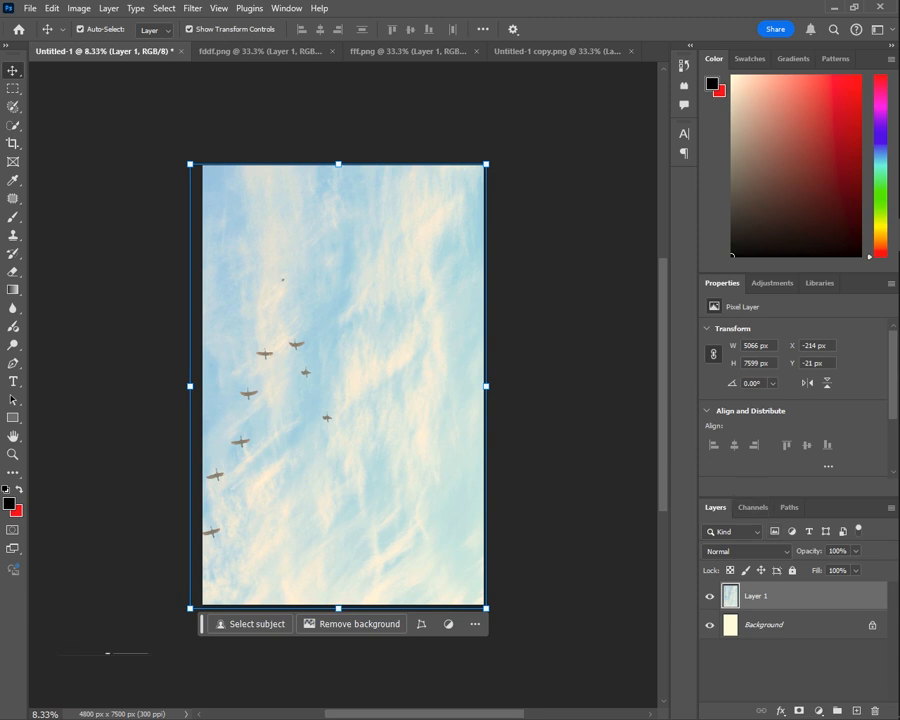
left_click(792, 570)
left_click(570, 385)
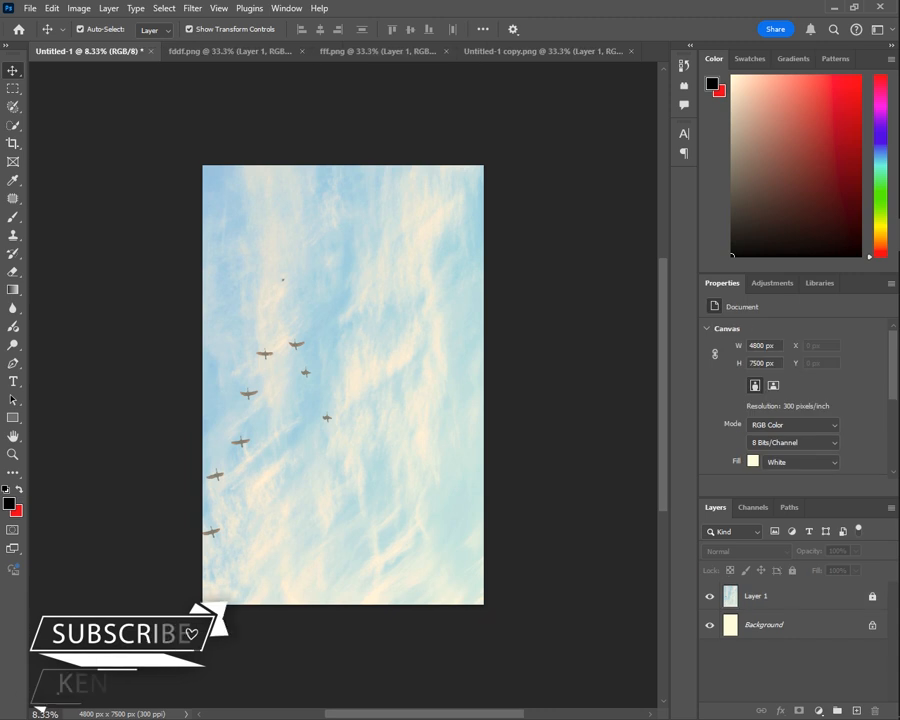
Copy the flowers from fff.png into Untitled-1 and scale them to about 5058 × 2384 px along the canvas's lower edge.
left_click(536, 51)
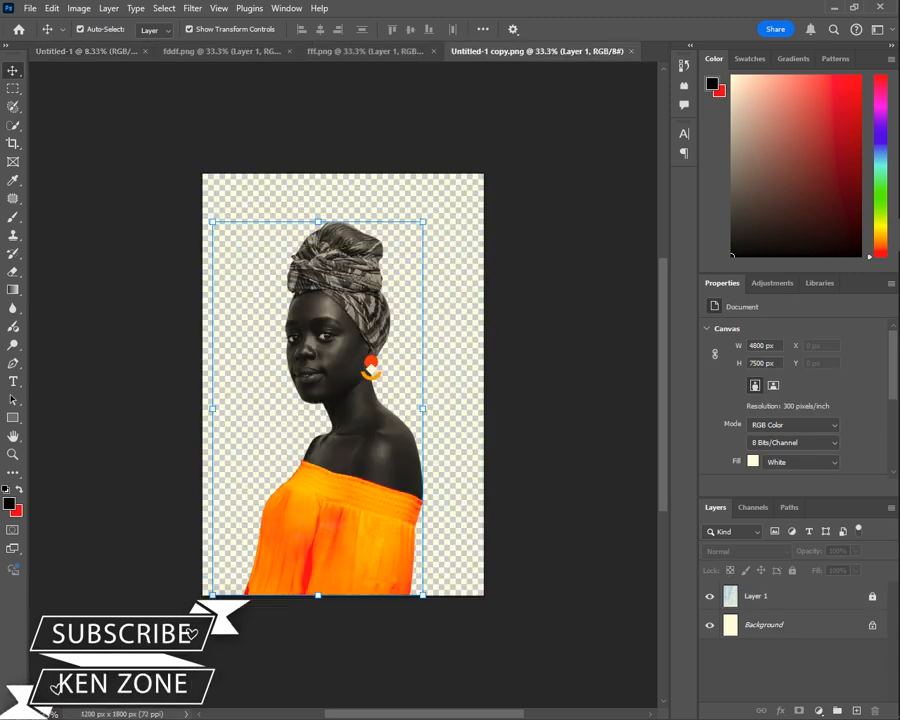
left_click(368, 51)
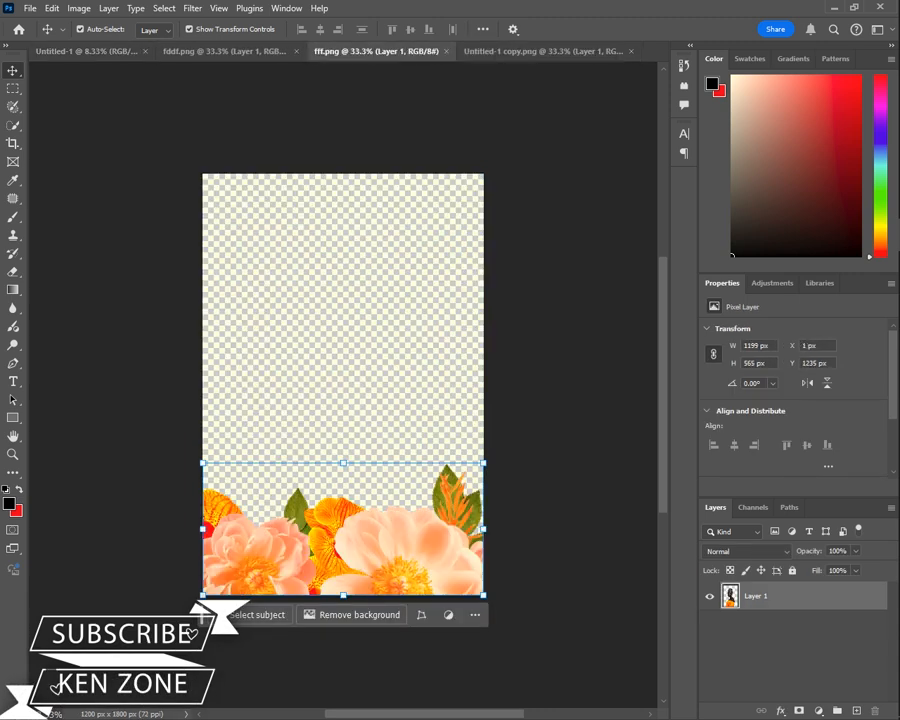
left_click_drag(352, 530, 507, 470)
left_click_drag(435, 518, 418, 518)
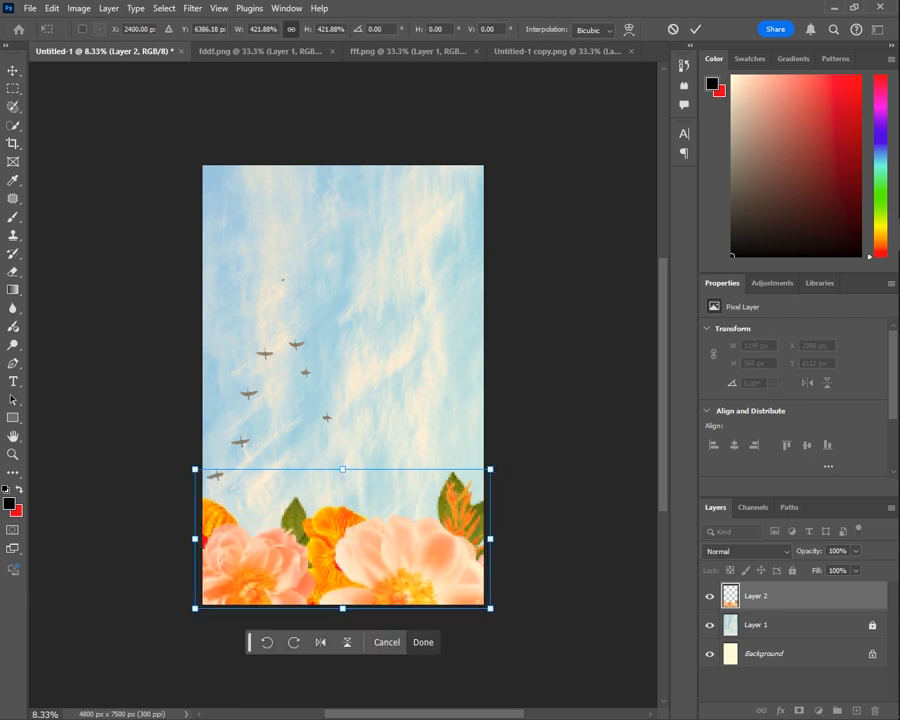
key("Return")
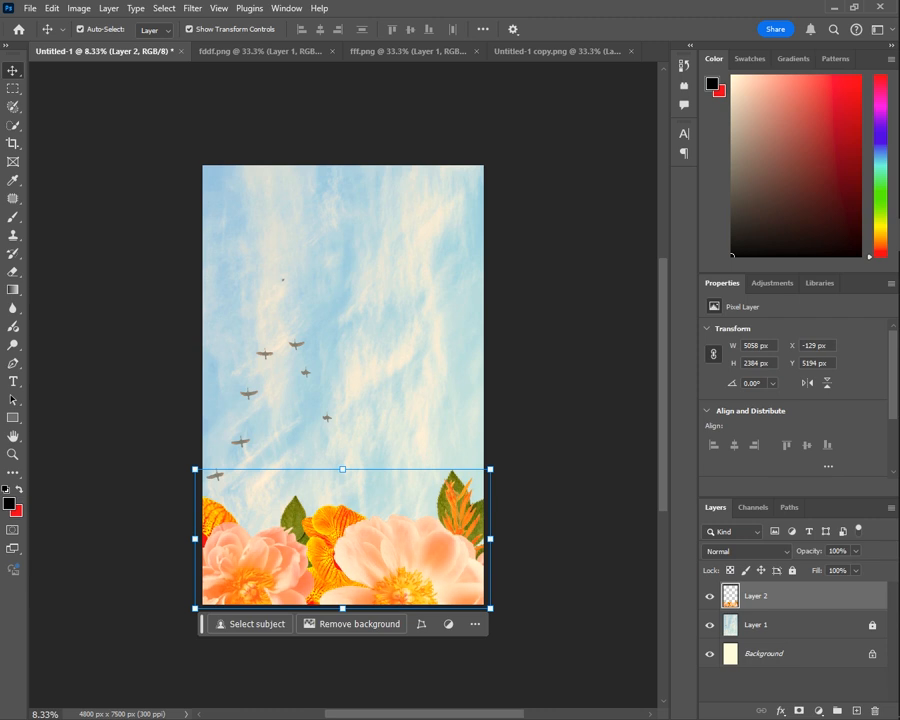
key("ctrl+shift+Tab")
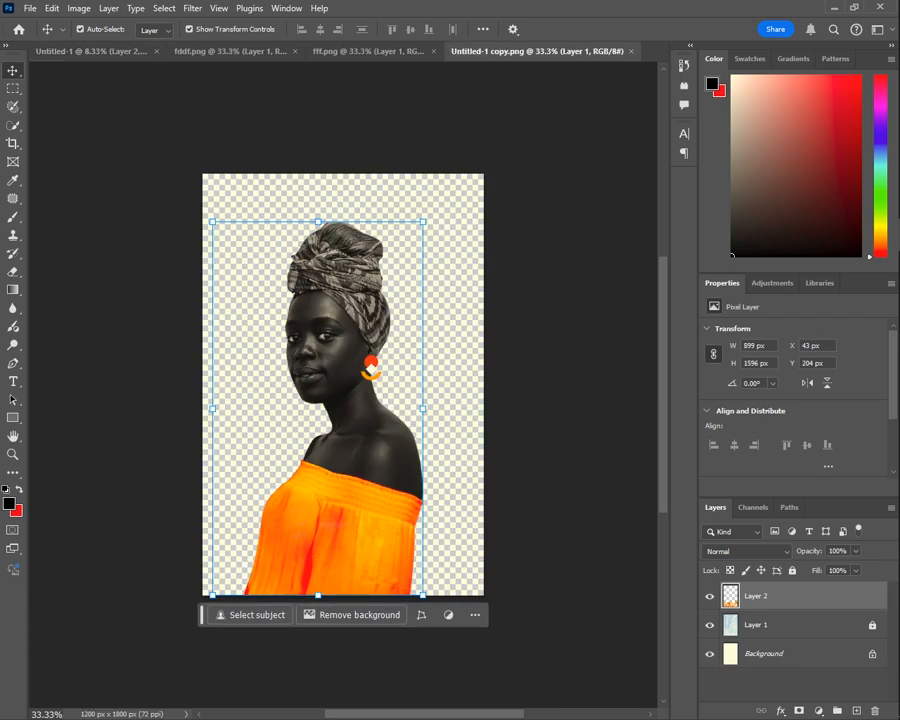
key("ctrl+shift+Tab")
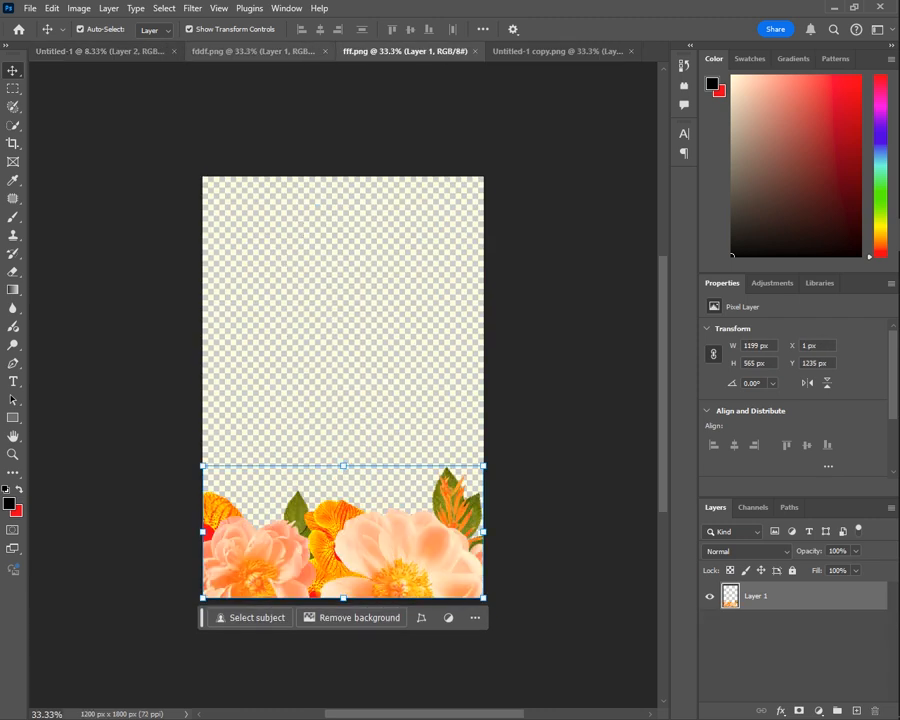
key("ctrl+shift+Tab")
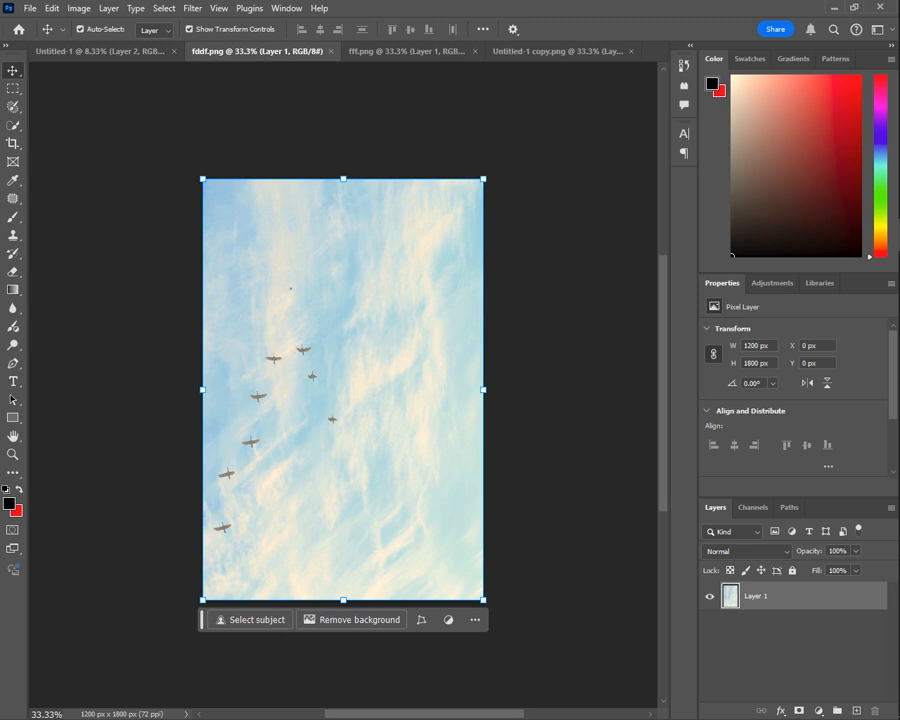
key("ctrl+shift+Tab")
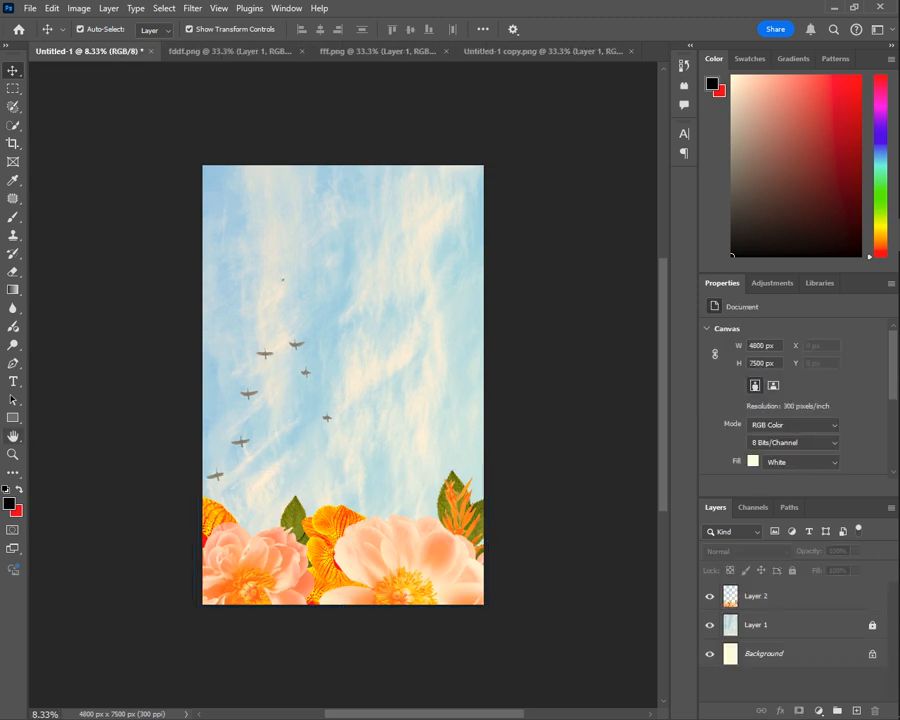
Draw a black ellipse about 3300 × 3384 px and centre it horizontally in the upper part of the canvas, about 1128 px down.
left_click(13, 418)
left_click(72, 431)
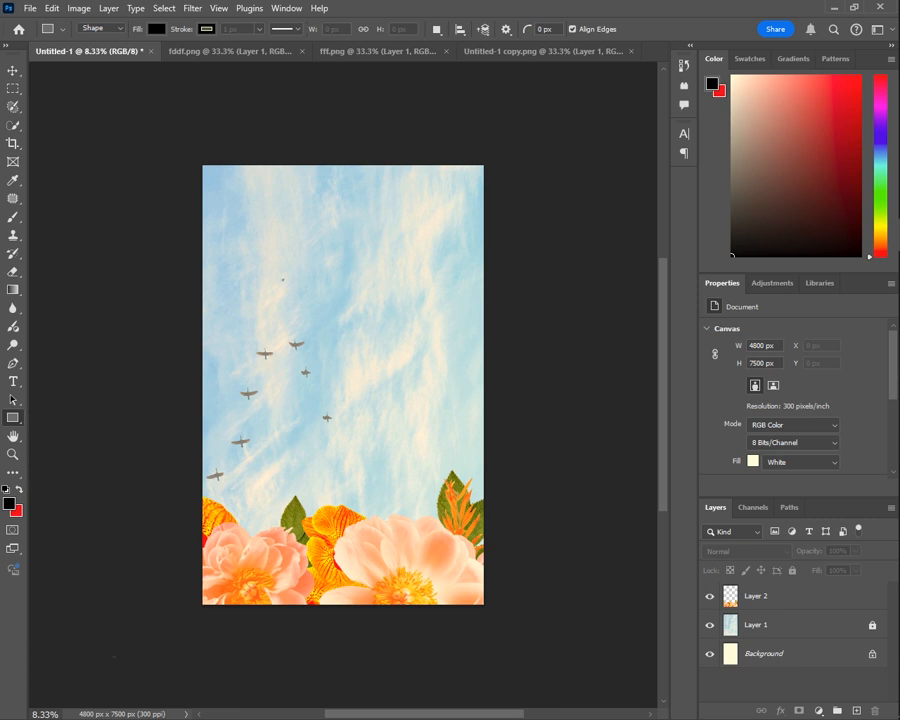
mouse_move(256, 262)
left_mouse_down()
mouse_move(306, 300)
mouse_move(414, 422)
mouse_move(450, 443)
mouse_move(449, 461)
left_mouse_up()
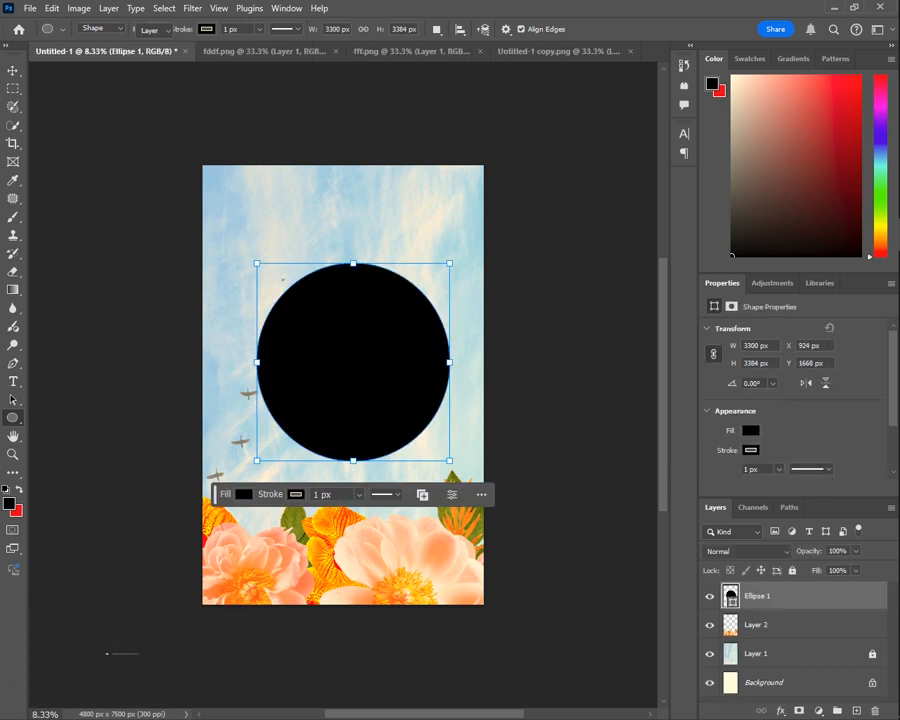
left_click(12, 70)
left_click_drag(340, 350, 338, 347)
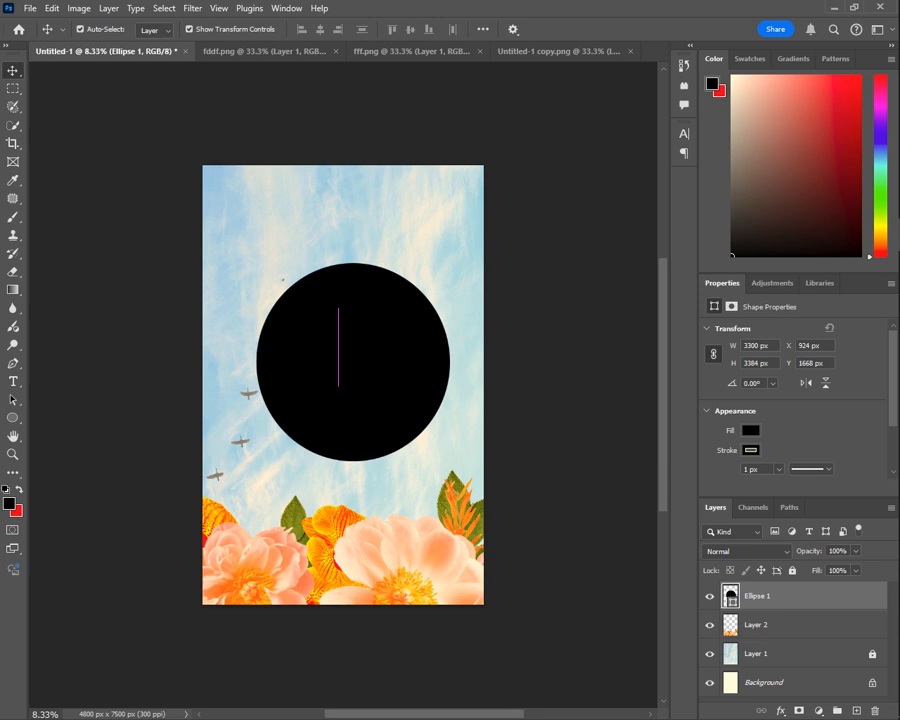
left_click_drag(368, 299, 370, 252)
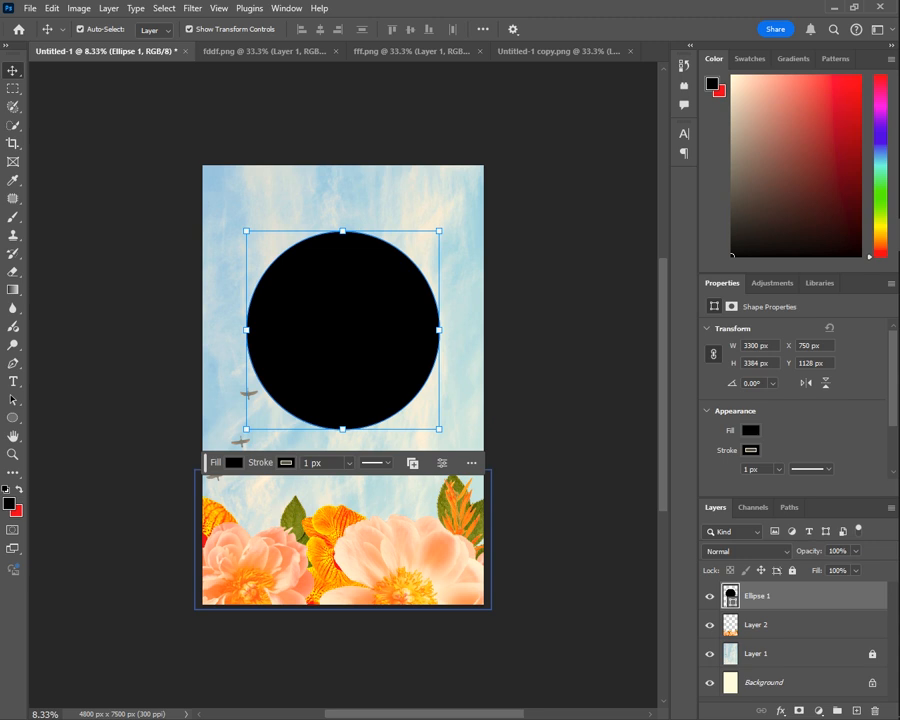
Change the ellipse's fill colour to orange, ff9c00.
left_click(233, 462)
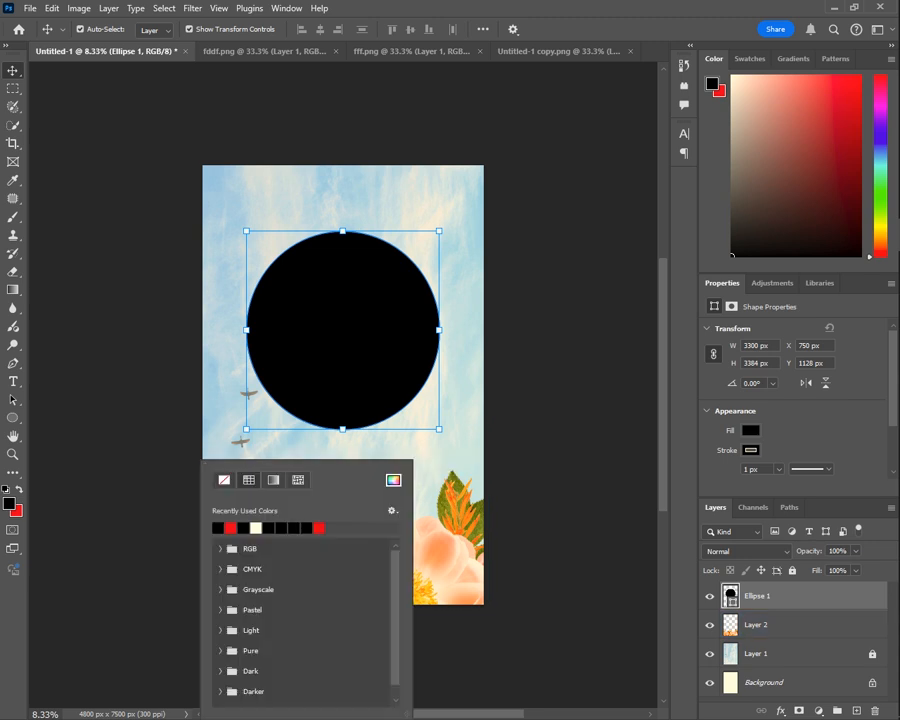
left_click(393, 480)
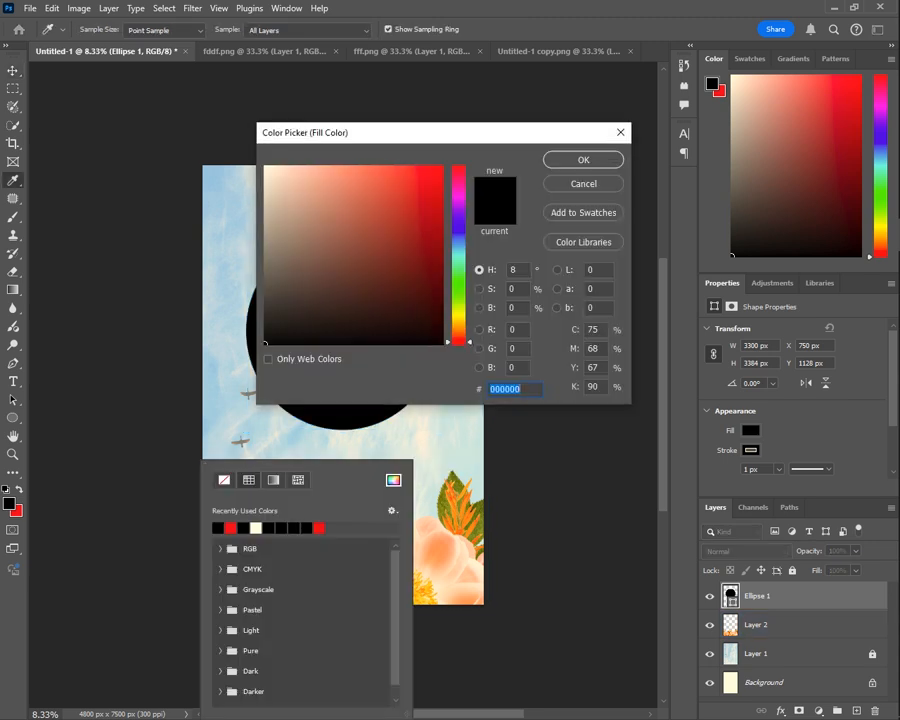
left_click(459, 328)
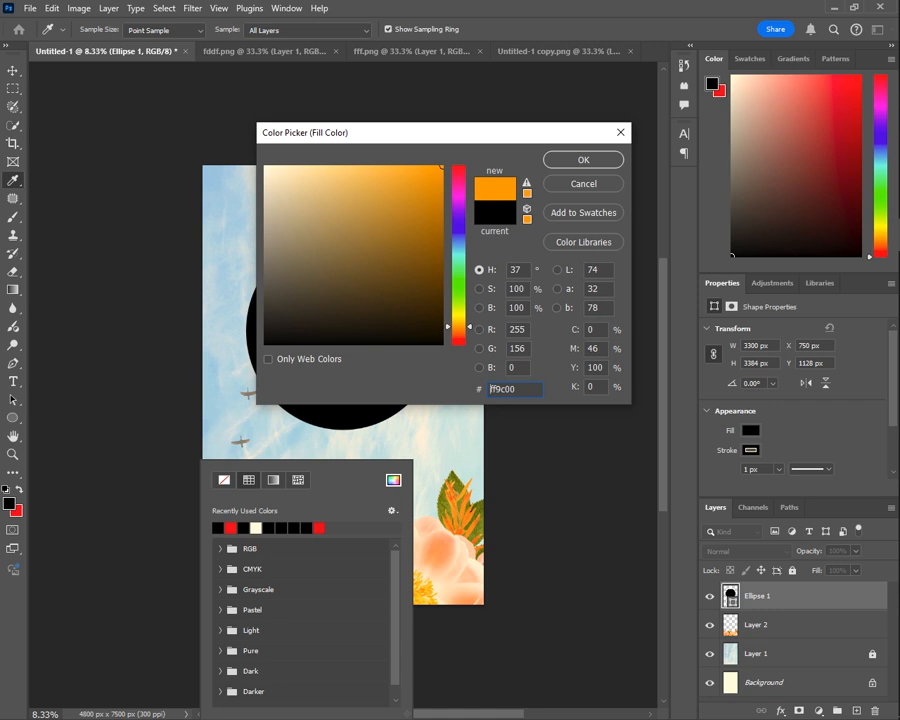
key("Return")
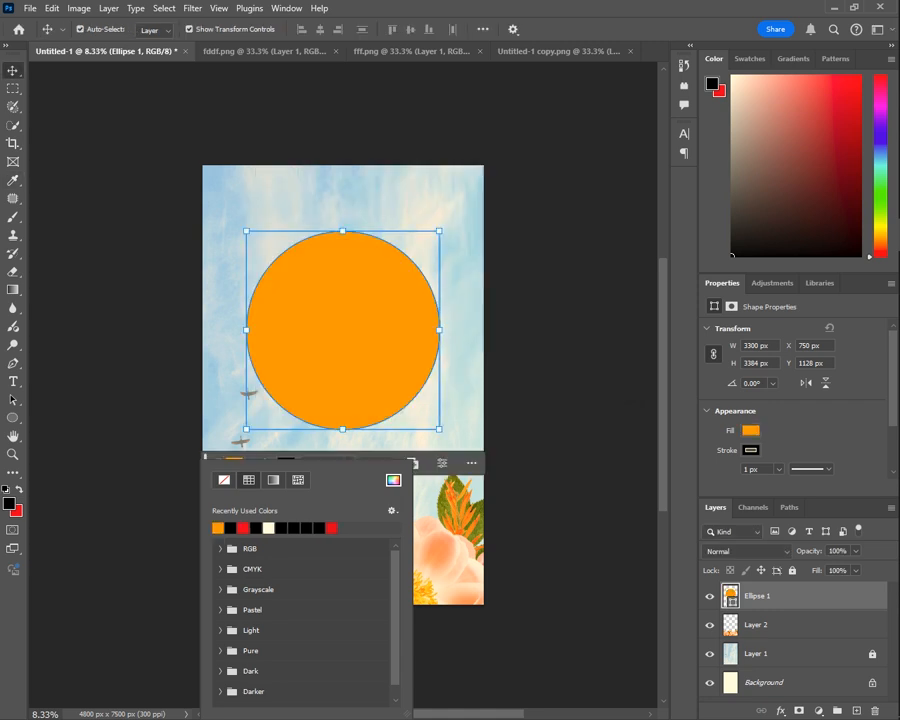
left_click(640, 403)
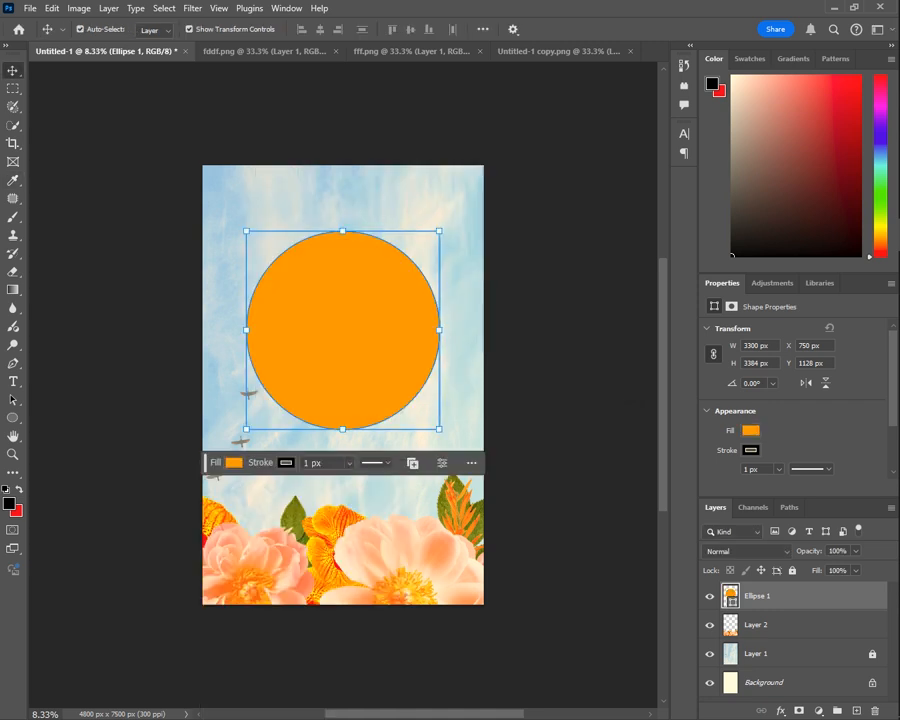
left_click(640, 403)
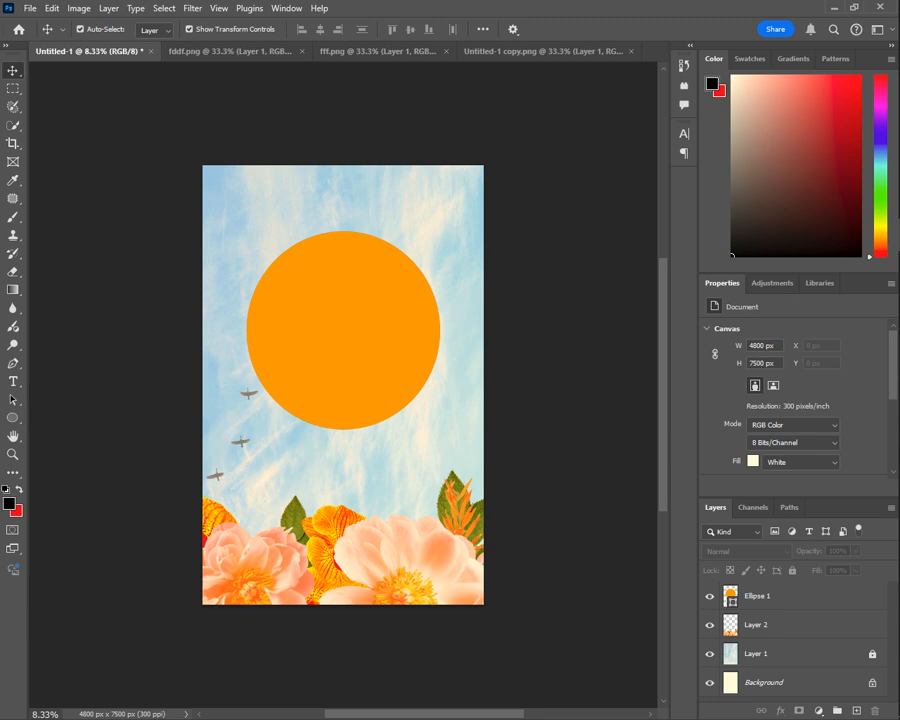
Copy the woman cut-out from Untitled-1 copy.png into Untitled-1 and stack its layer below the flowers and above the orange ellipse.
left_click(400, 555)
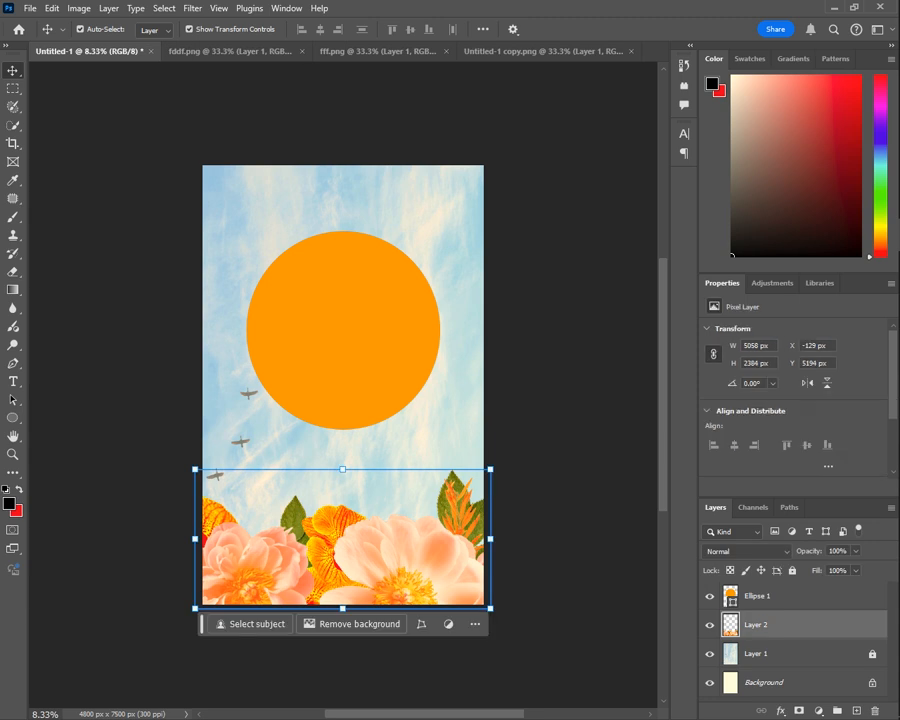
left_click(557, 51)
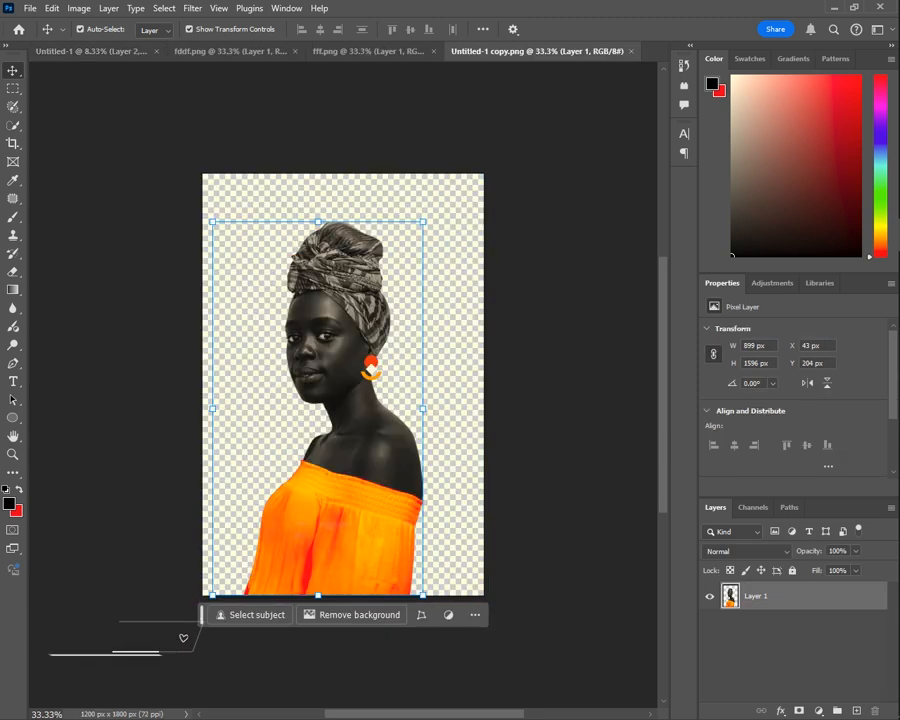
left_click_drag(328, 253, 318, 371)
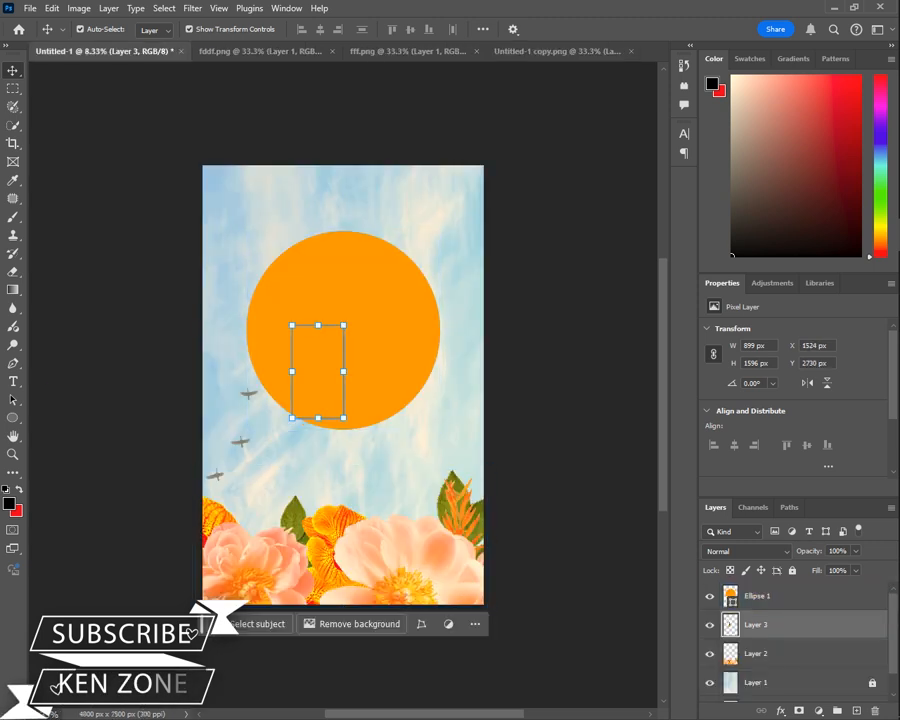
left_click_drag(770, 624, 770, 654)
left_click_drag(770, 596, 770, 655)
Scale the woman cut-out to about 418% and move it up so her head extends above the orange circle.
left_click(323, 372)
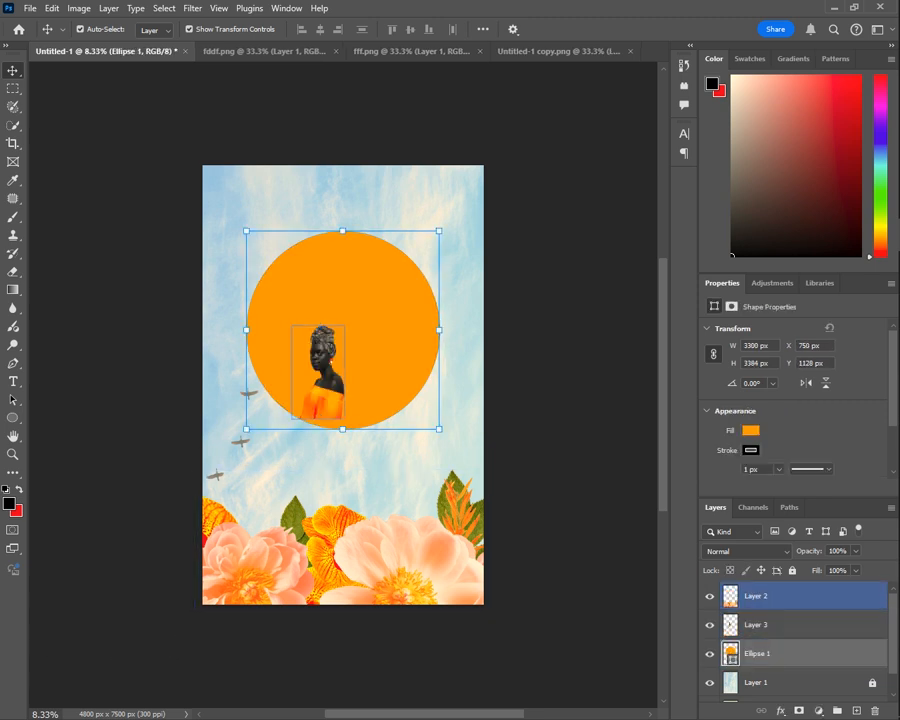
left_click_drag(344, 323, 503, 218)
left_click_drag(359, 400, 360, 441)
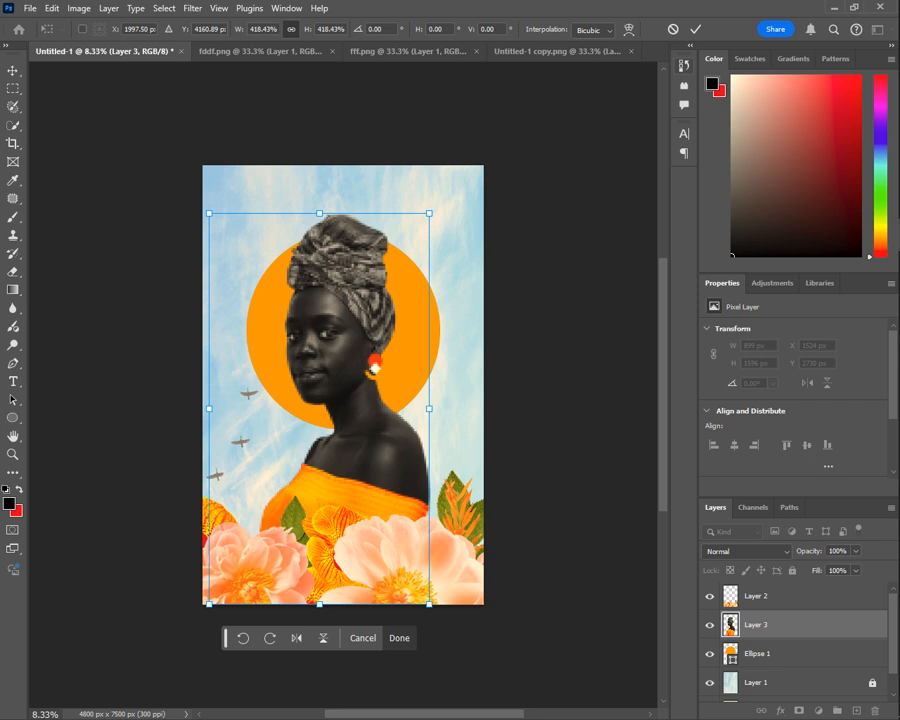
key("Return")
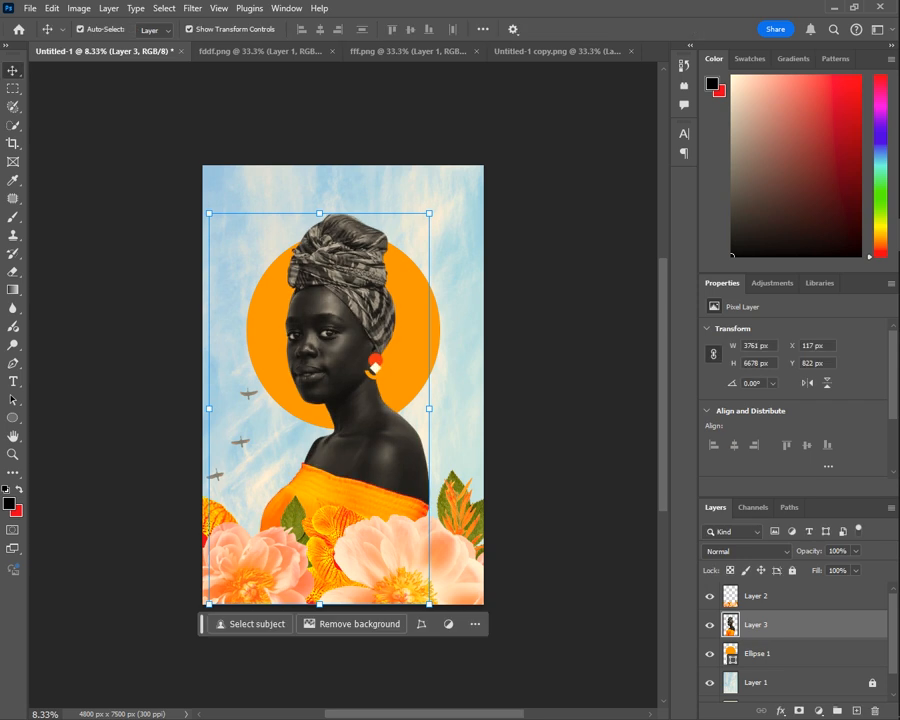
left_click_drag(388, 463, 386, 436)
left_click(540, 400)
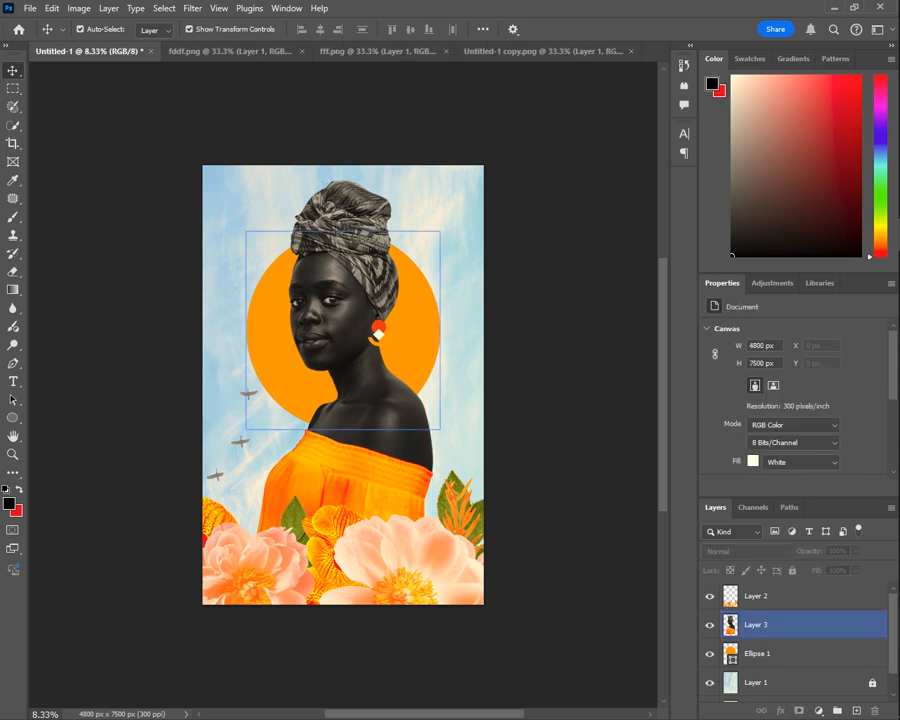
Enlarge the orange ellipse about its centre to about 121%, roughly 3997 × 4098 px.
left_click(420, 325)
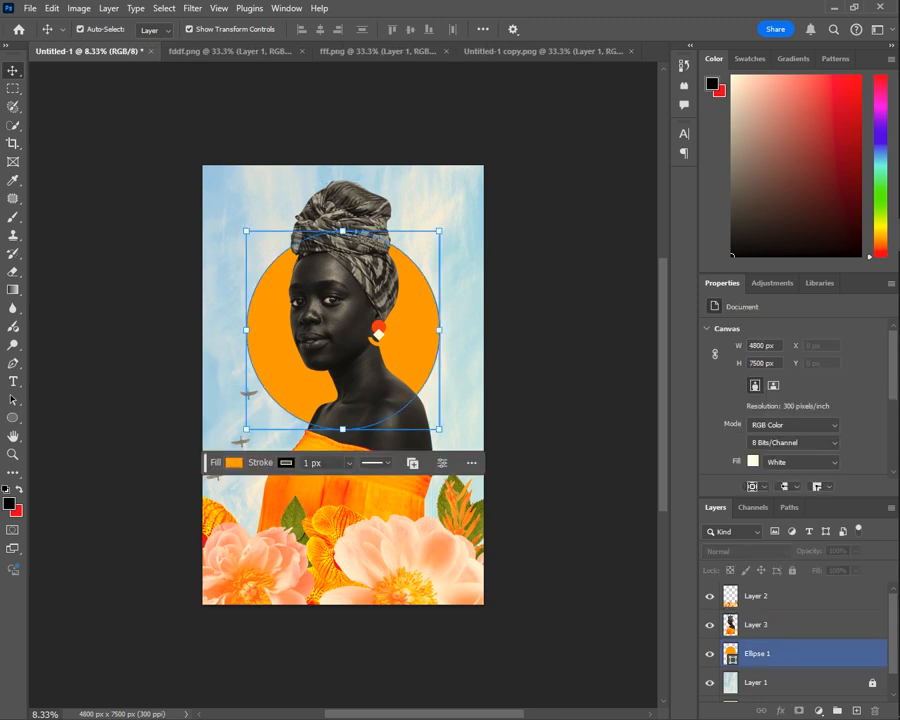
left_click_drag(439, 231, 459, 210)
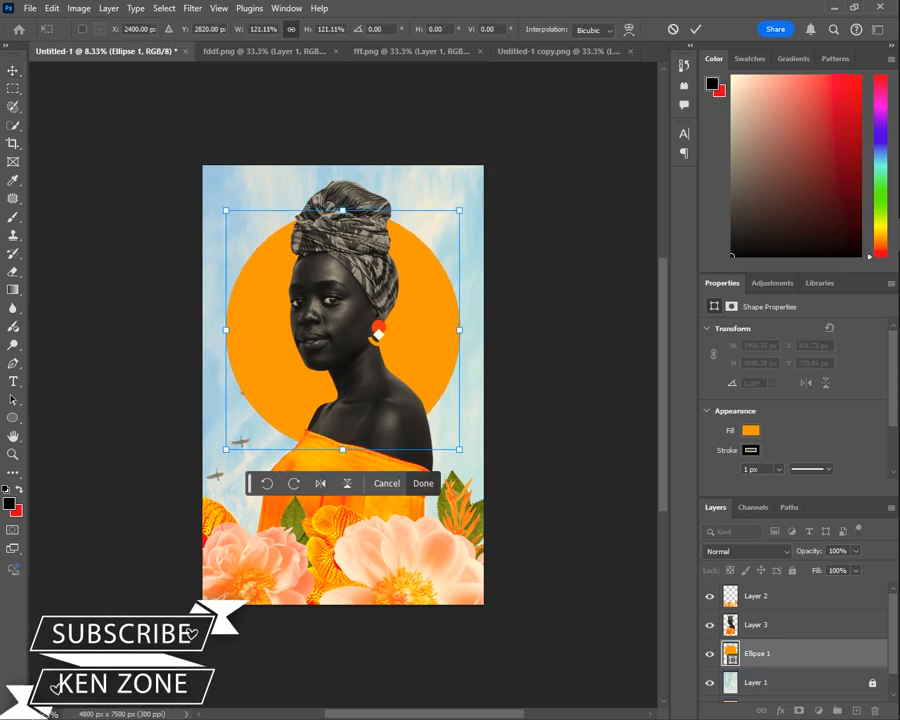
key("Return")
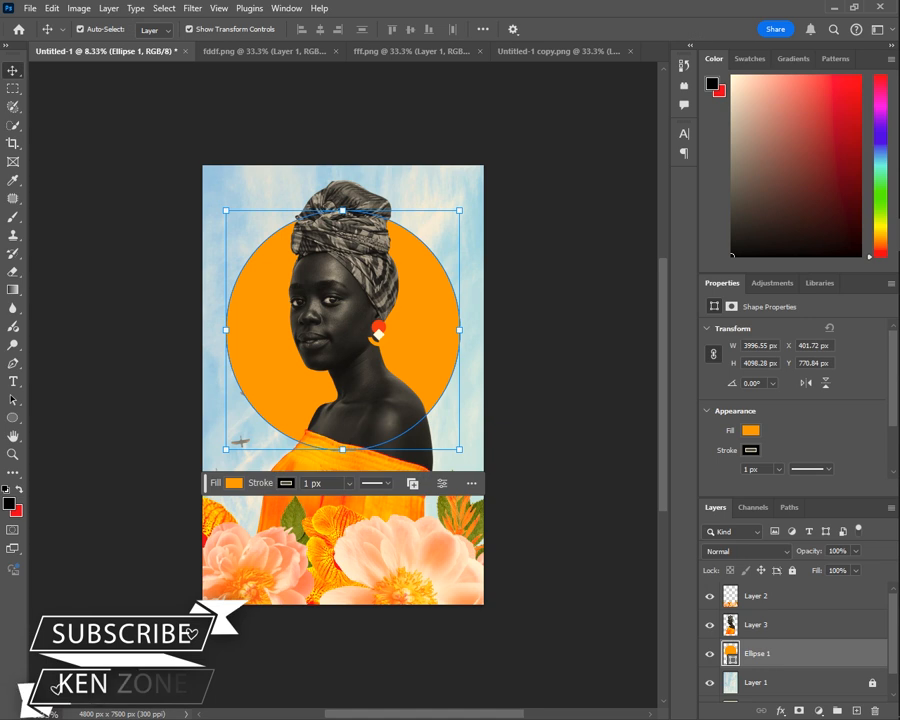
Scale the woman cut-out down to about 92%, roughly 3453 × 6132 px, and reposition it at about X 402, Y 684 px.
left_click_drag(433, 180, 416, 208)
left_click_drag(340, 220, 337, 239)
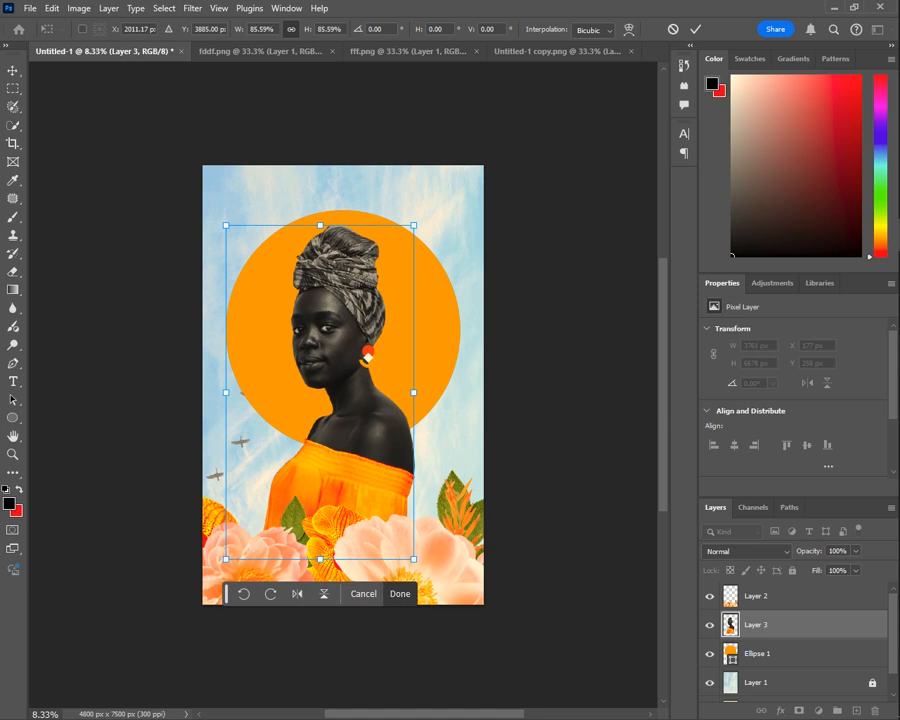
left_click_drag(414, 225, 421, 213)
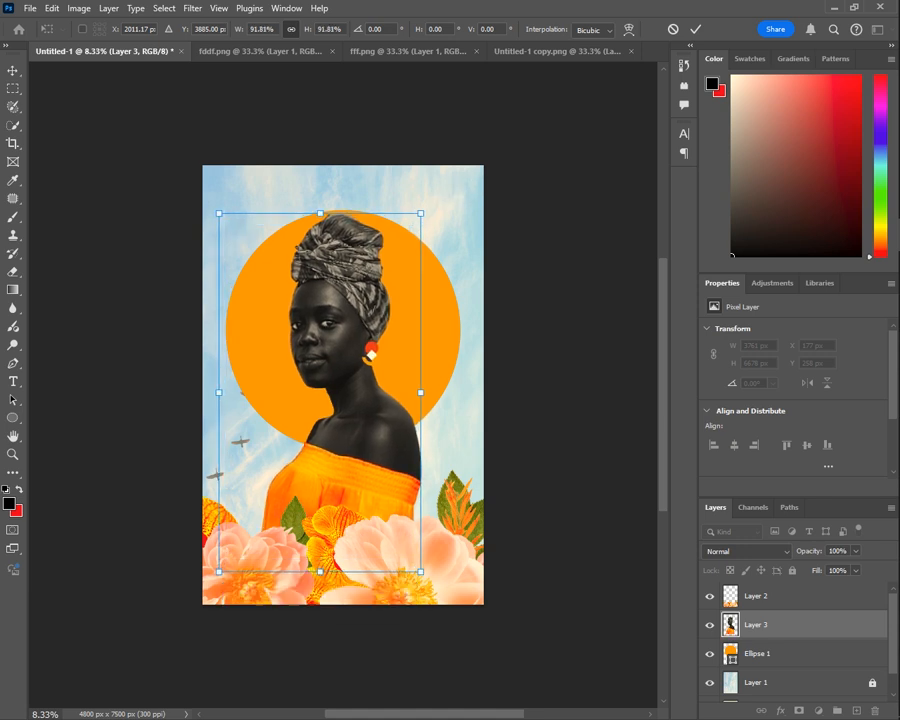
mouse_move(376, 300)
left_mouse_down()
mouse_move(374, 290)
mouse_move(383, 291)
left_mouse_up()
left_click(695, 29)
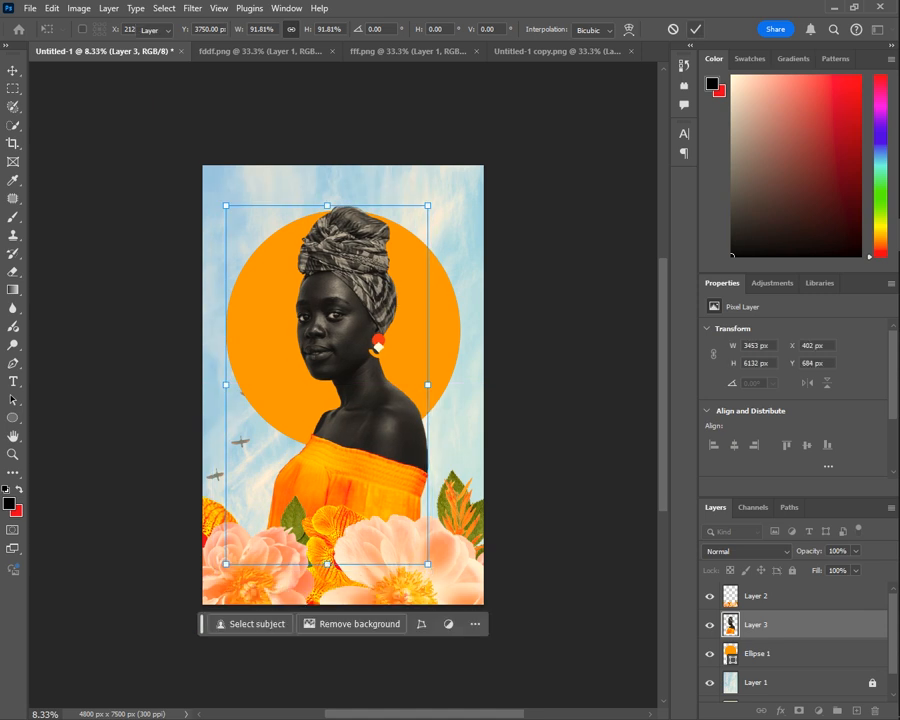
Move the orange ellipse straight up to about Y 483 px so it surrounds the woman's head.
left_click(560, 250)
left_click(265, 340)
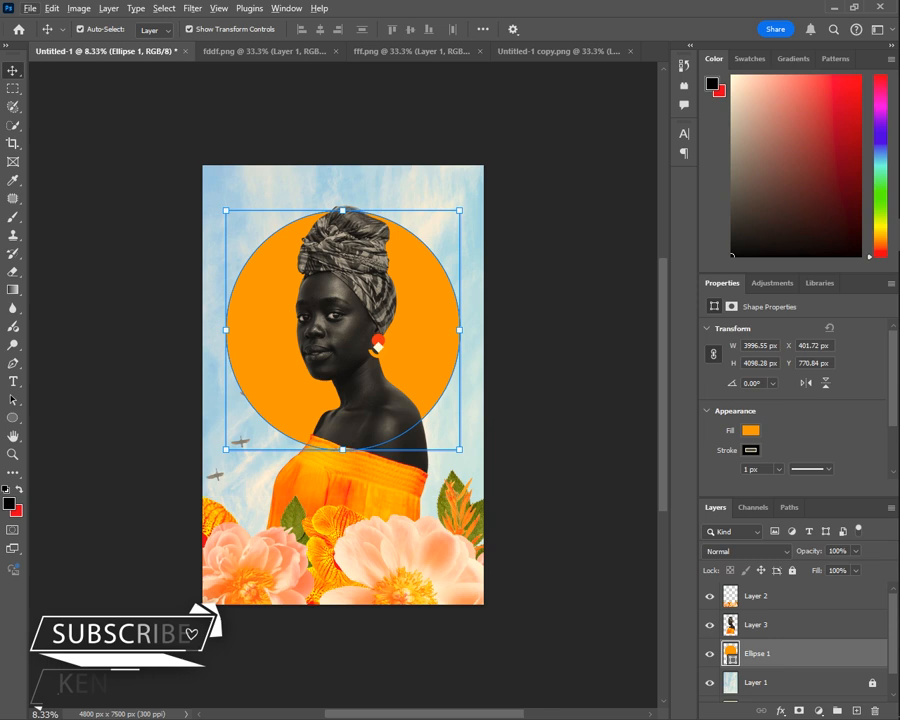
left_click_drag(427, 288, 409, 242)
left_click(560, 262)
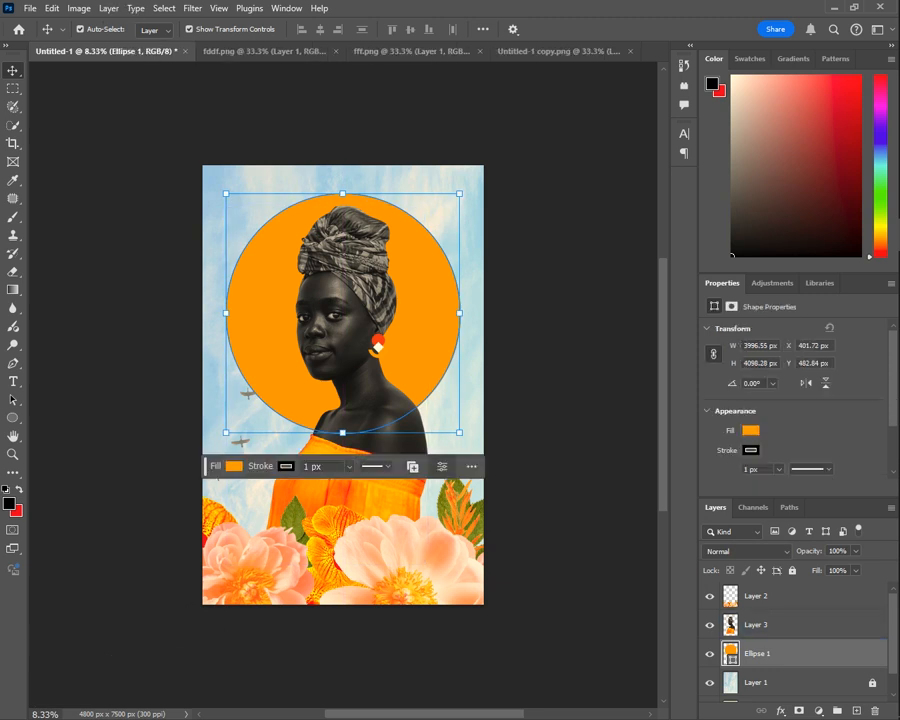
Set the orange ellipse's stroke width to 0 px.
left_click(471, 466)
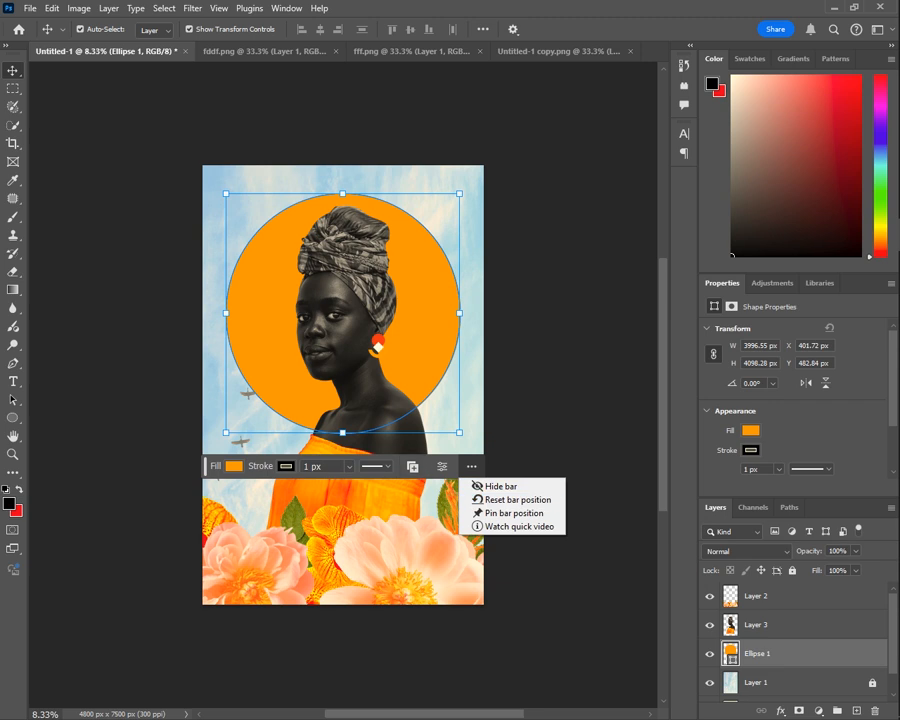
key("Escape")
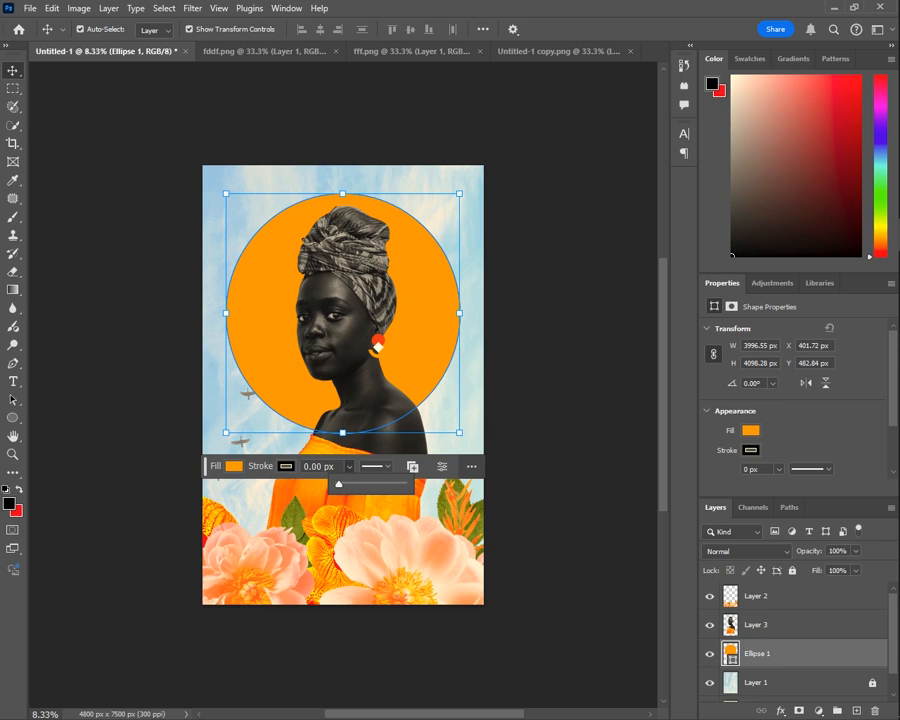
key("Escape")
Brighten the woman's layer with Curves, using a midpoint of input 119, output 138 and a black point at input 4, output 0.
left_click(360, 420)
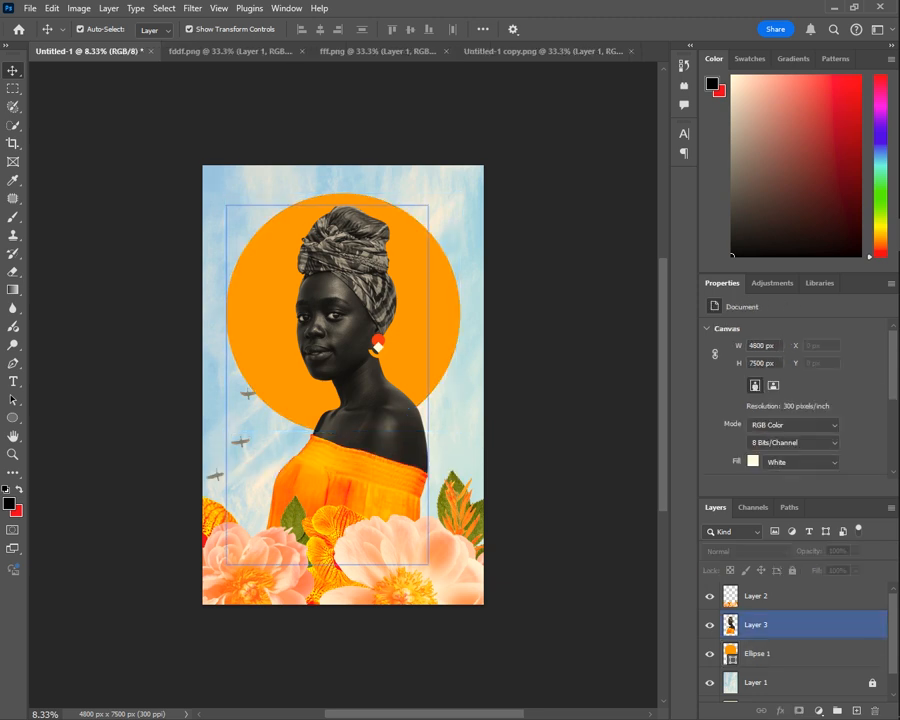
left_click(565, 439)
left_click(360, 420)
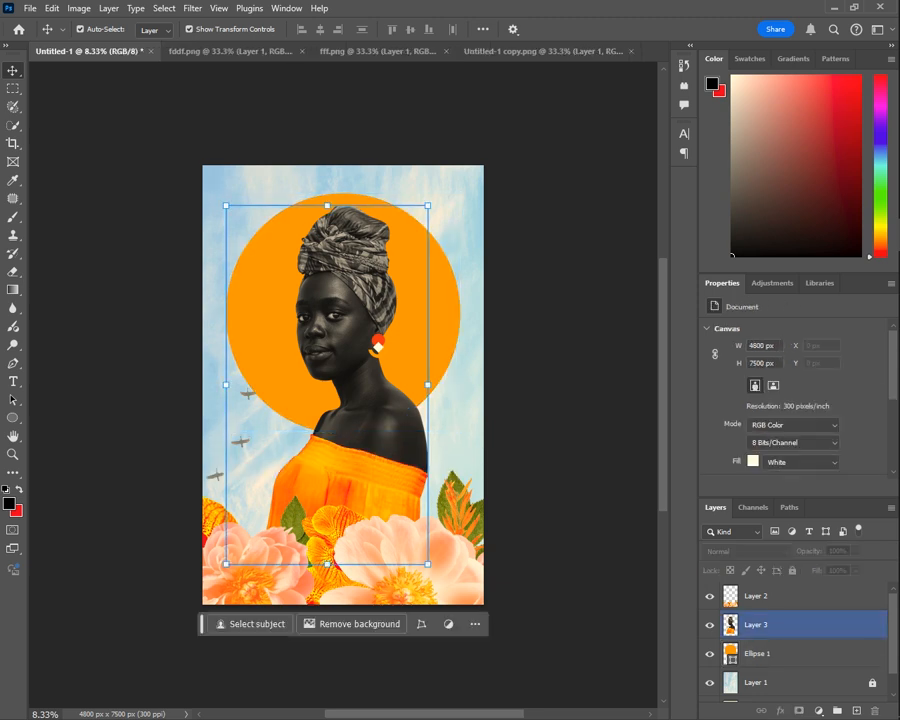
key("ctrl+m")
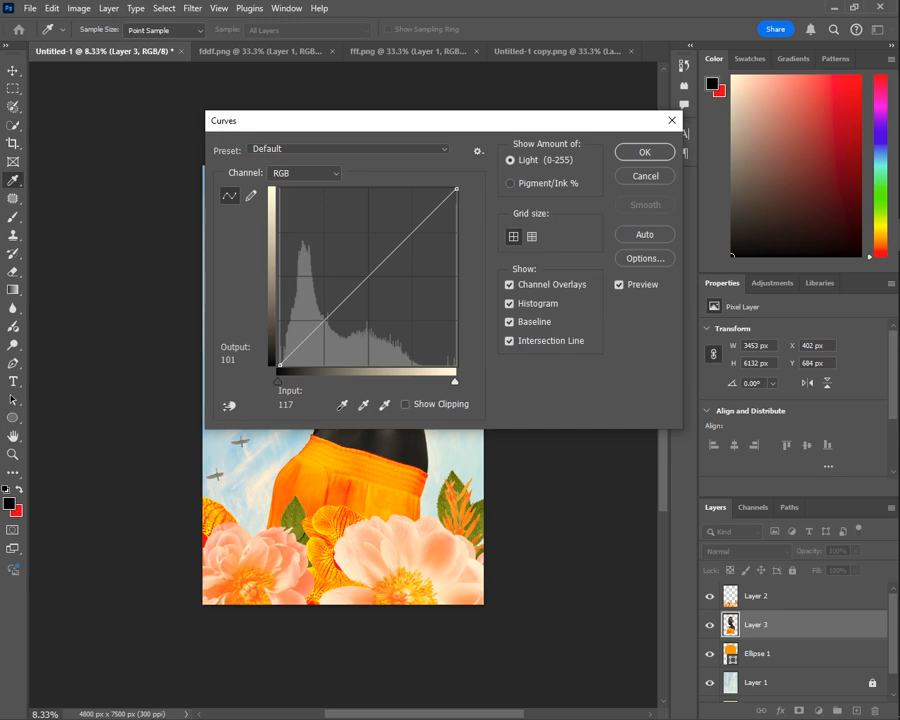
left_click_drag(393, 128, 619, 188)
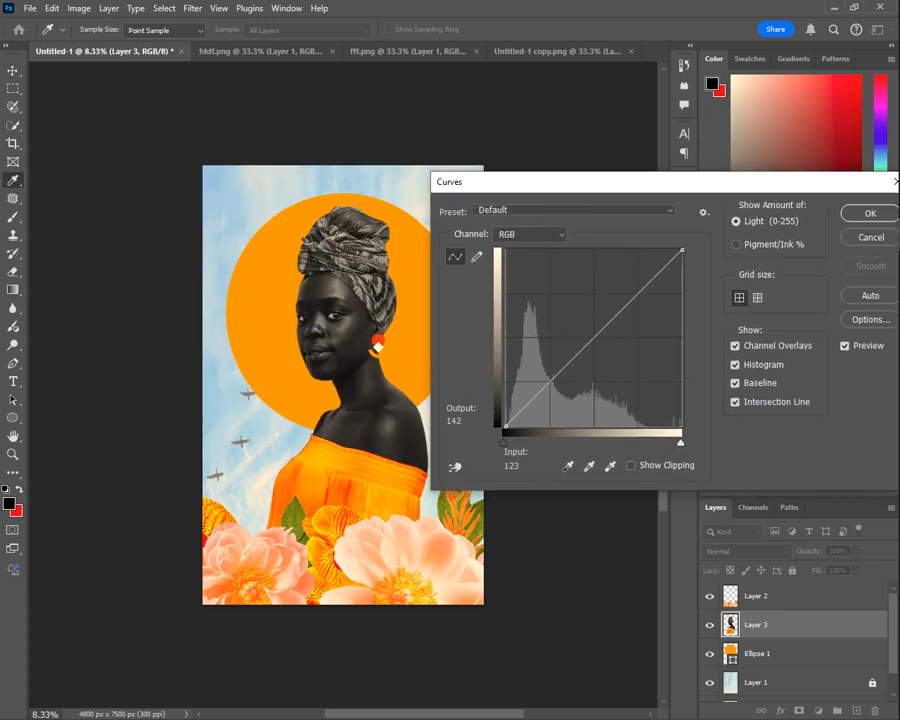
left_click(588, 330)
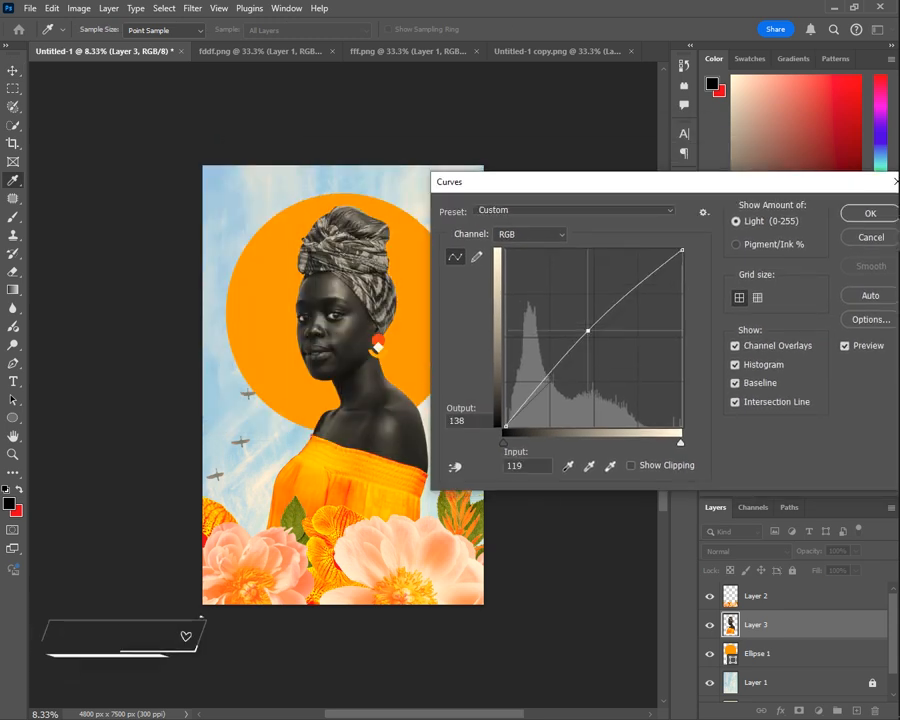
left_click_drag(506, 426, 514, 426)
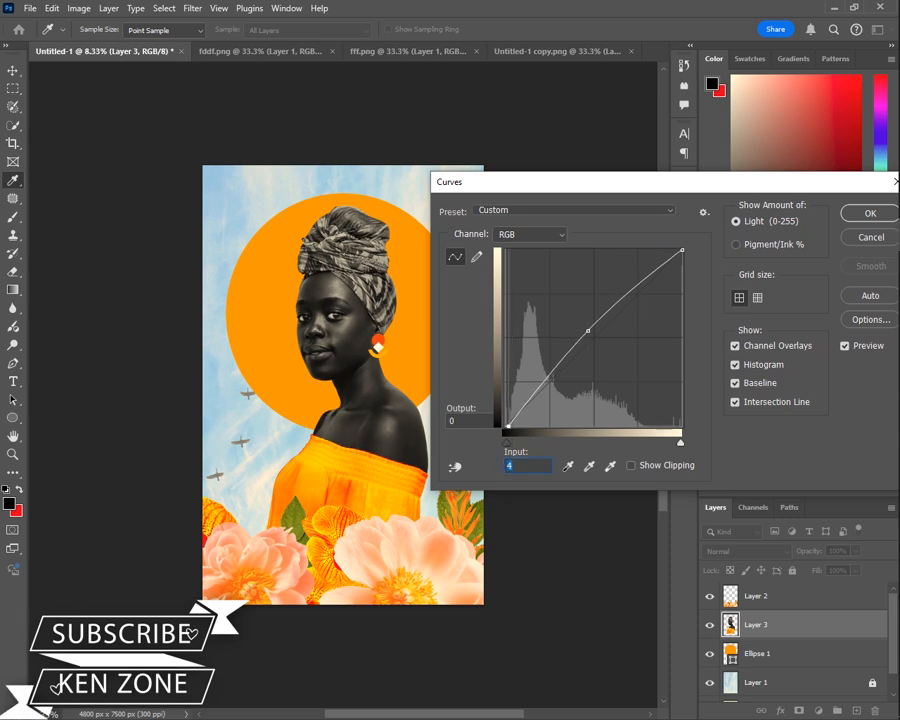
key("Return")
key("v")
Unlock the sky layer, Layer 1, and darken it with Curves by setting the black point to input 35, output 0.
scroll(795, 640, "down", 1)
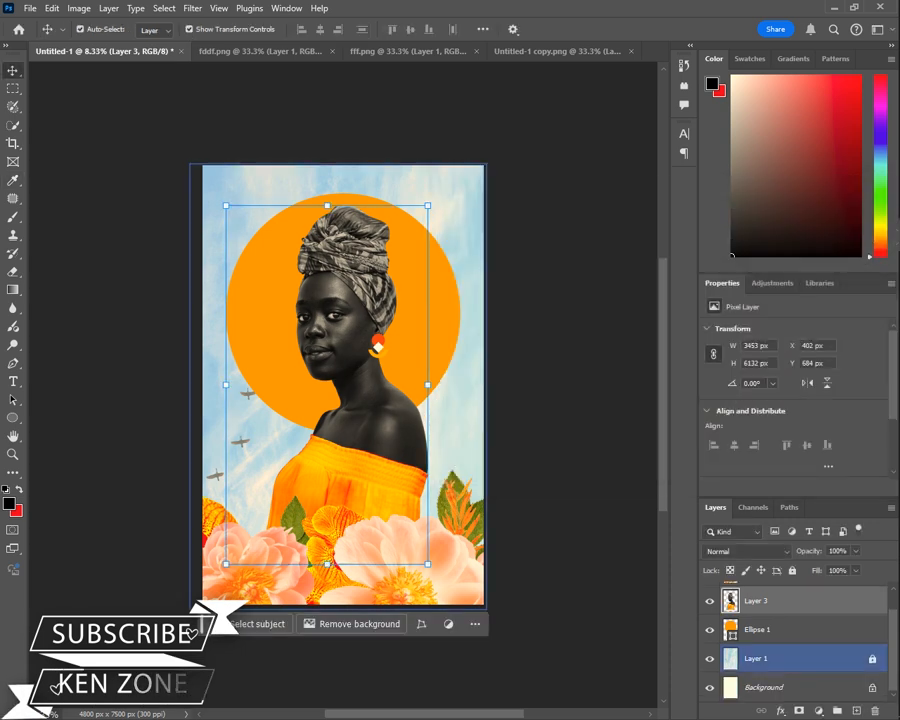
left_click(780, 658)
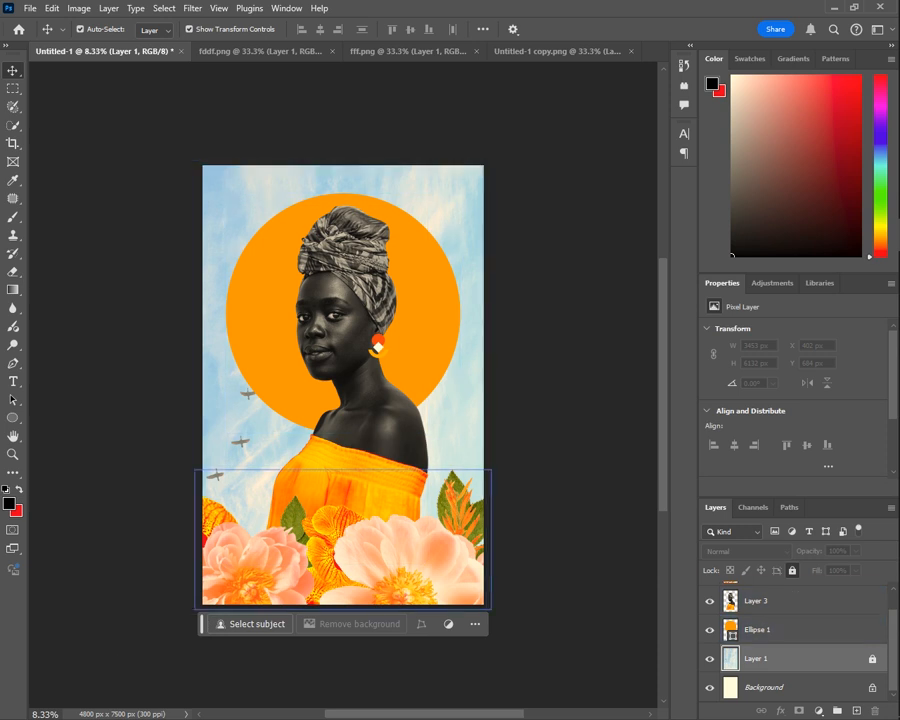
left_click(792, 570)
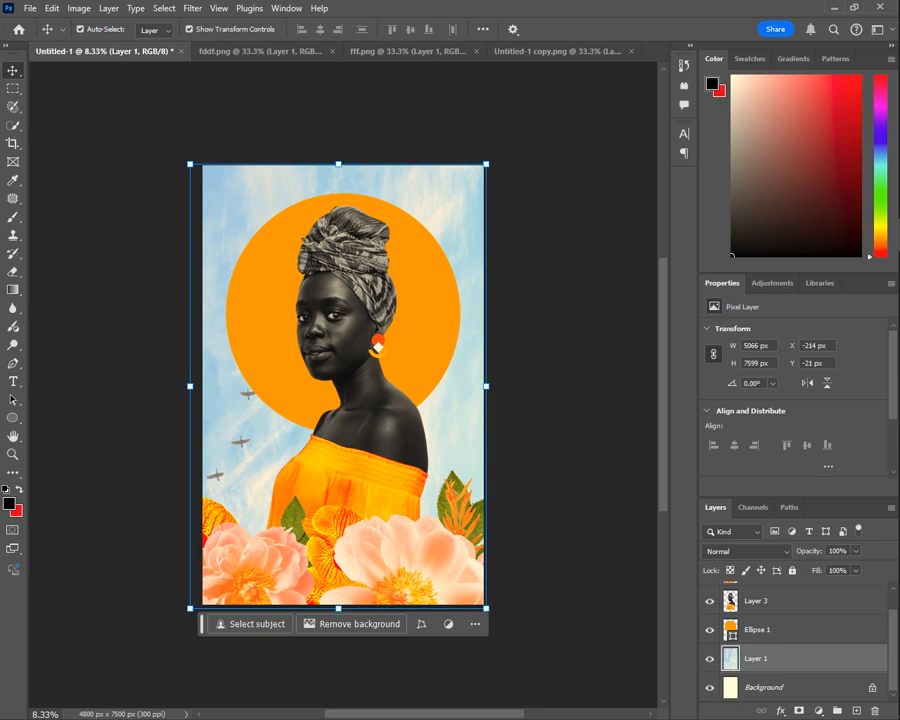
key("ctrl+m")
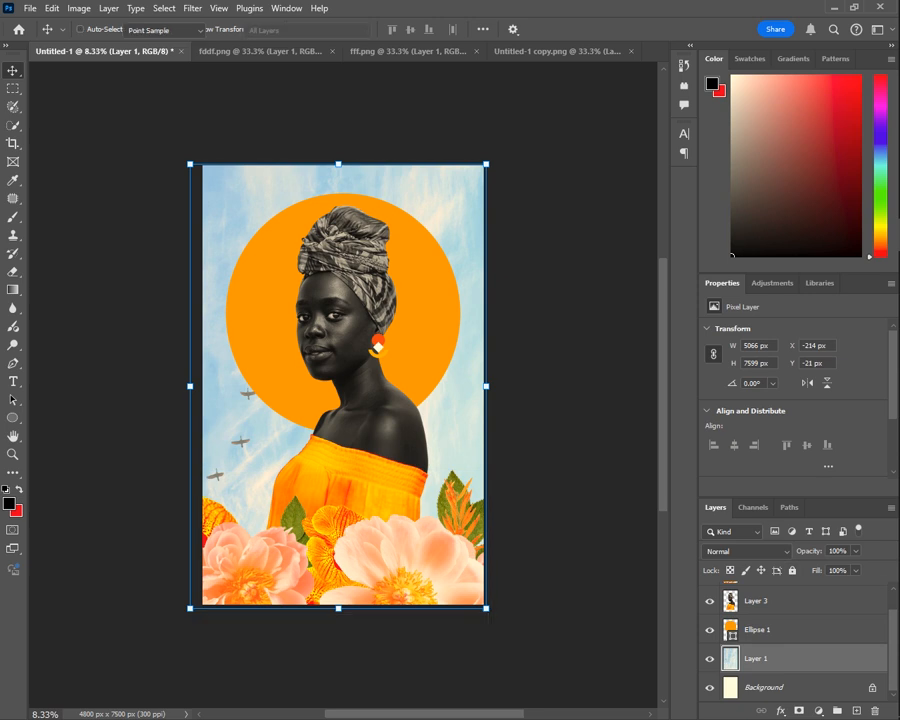
left_click_drag(278, 381, 303, 381)
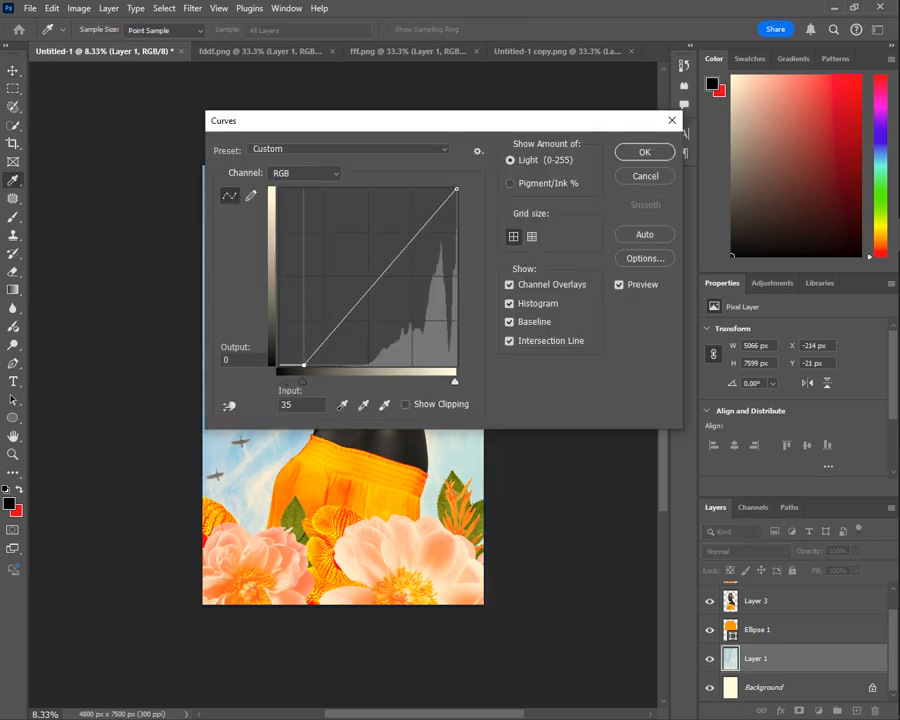
key("Return")
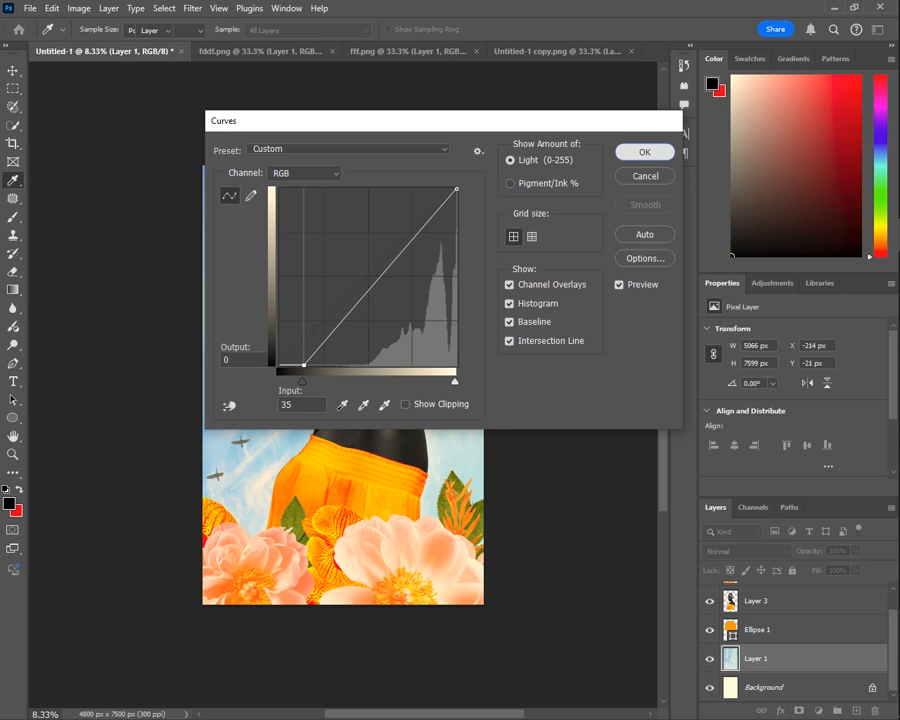